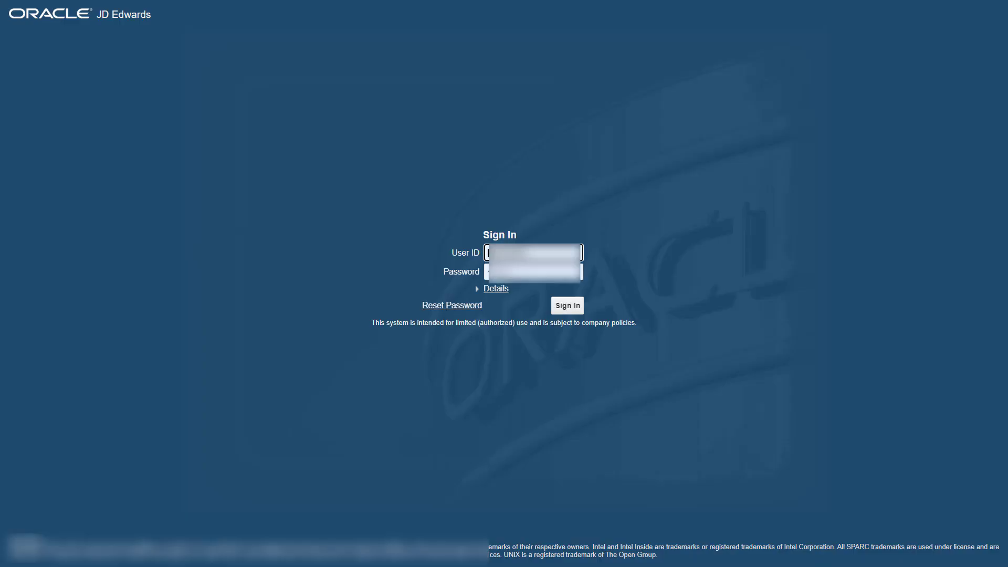
Step: Sign in, run P51006 from the Fast Path history, and open the Model Job record for revision
left_click(568, 309)
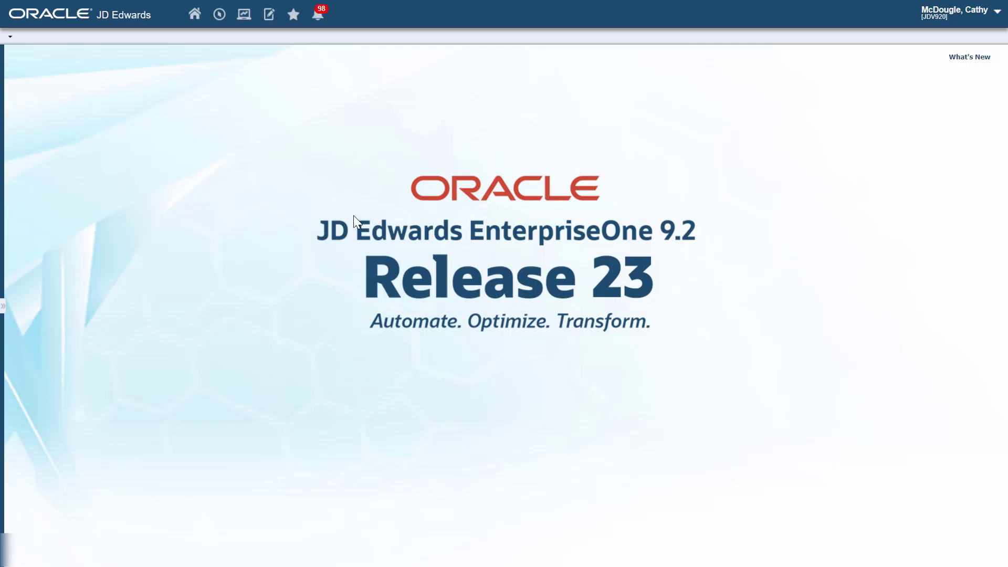
left_click(220, 15)
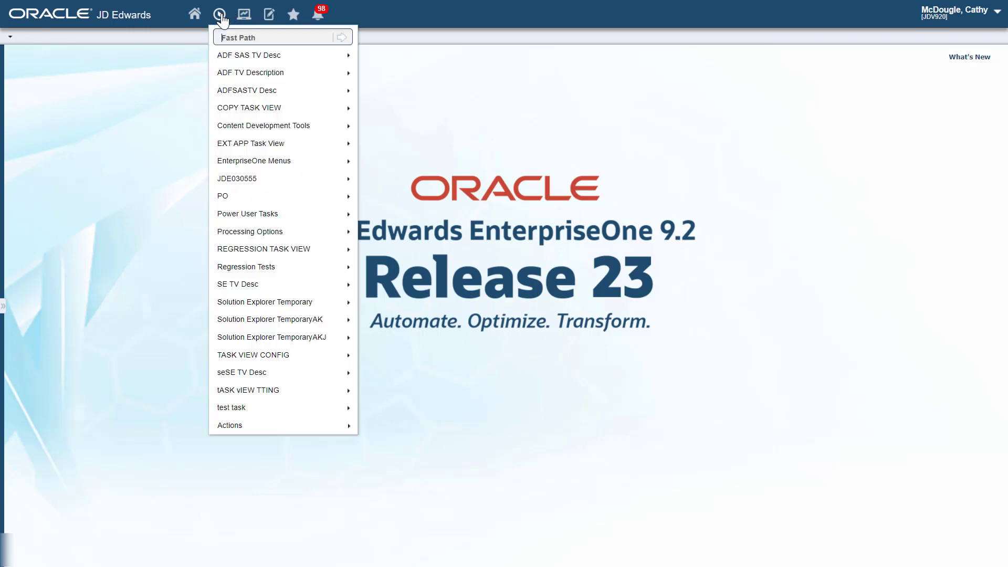
left_click(244, 38)
left_click(286, 70)
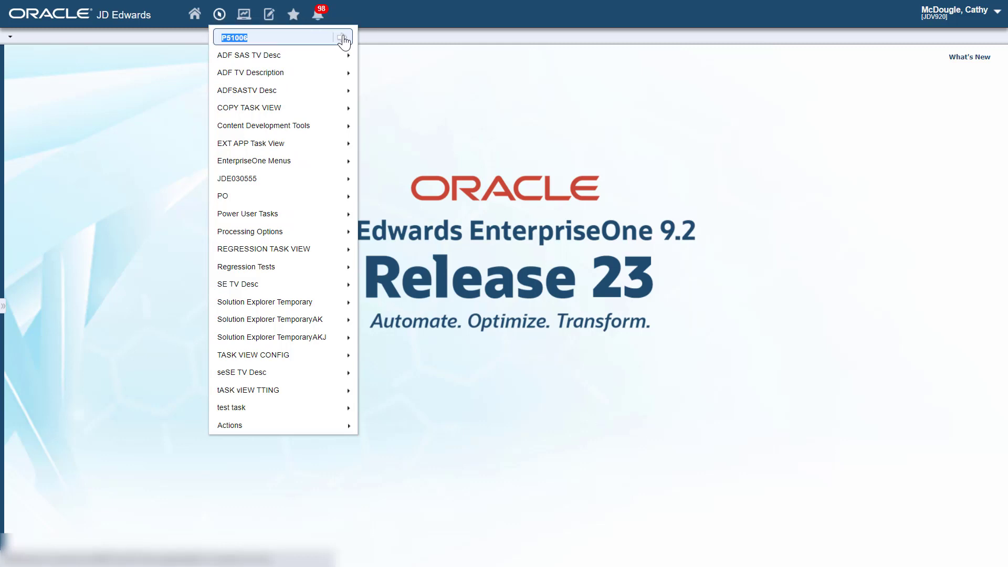
left_click(342, 38)
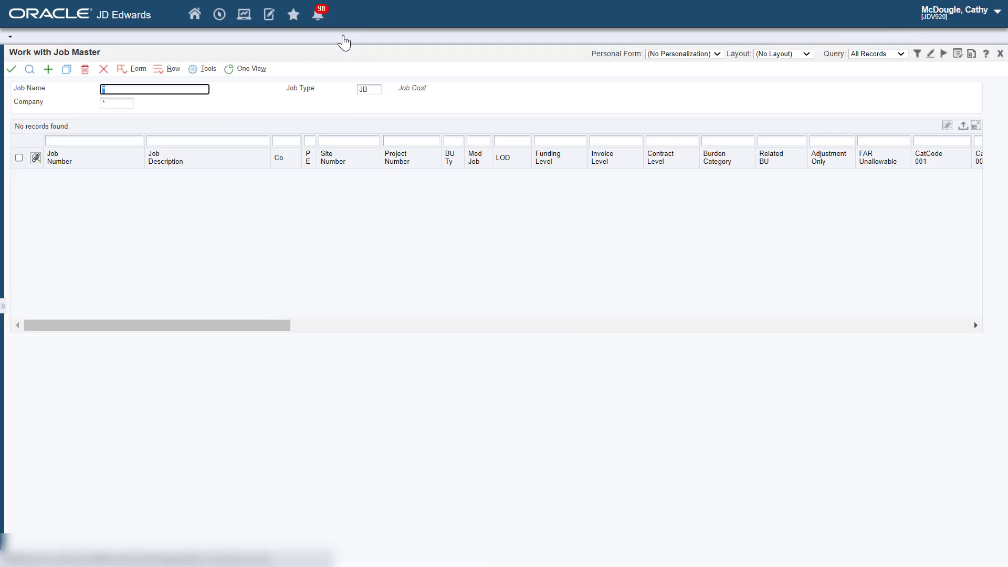
left_click(30, 69)
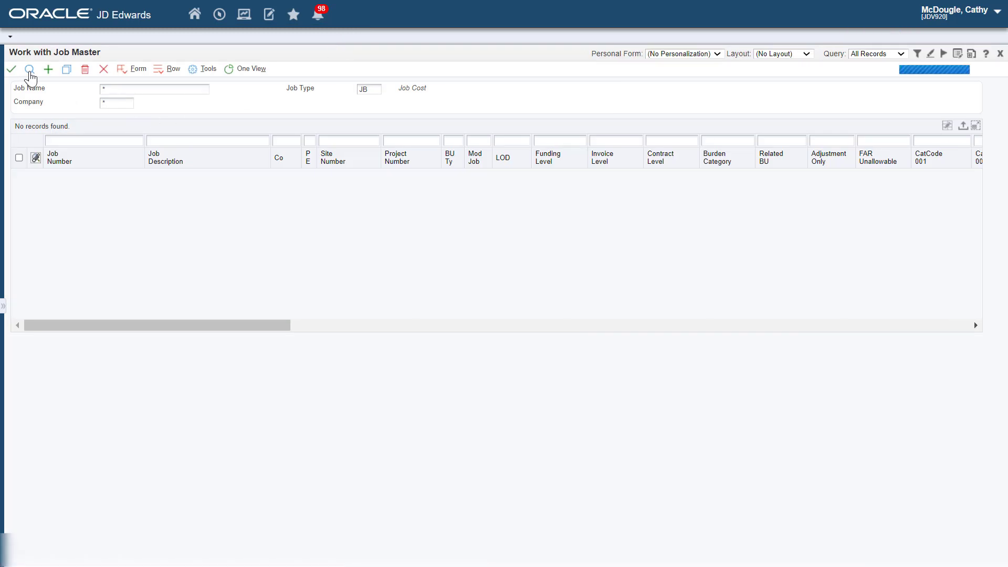
left_click(19, 175)
left_click(11, 69)
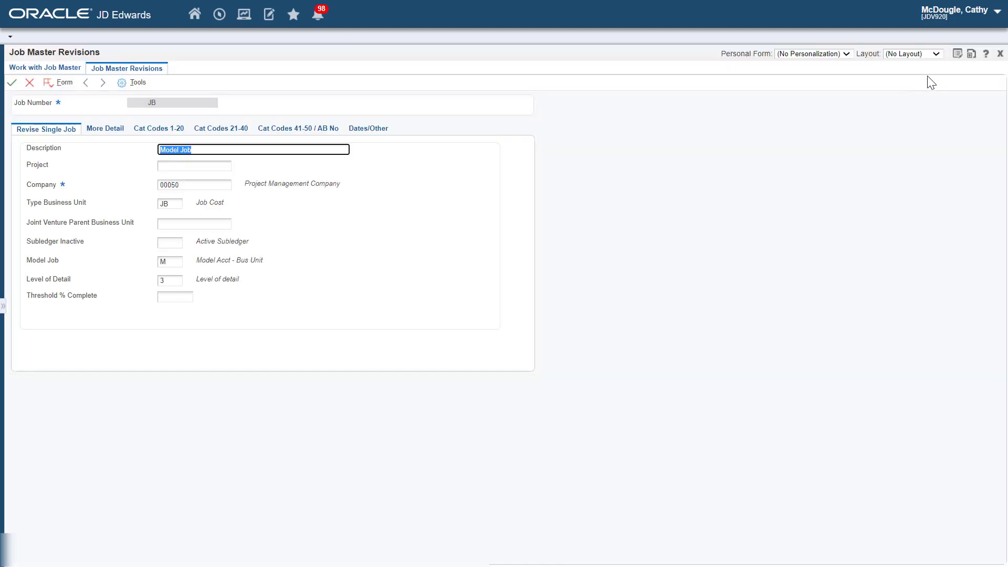
Step: In the form extension designer, add the Branch Type field beside Type Business Unit
left_click(972, 55)
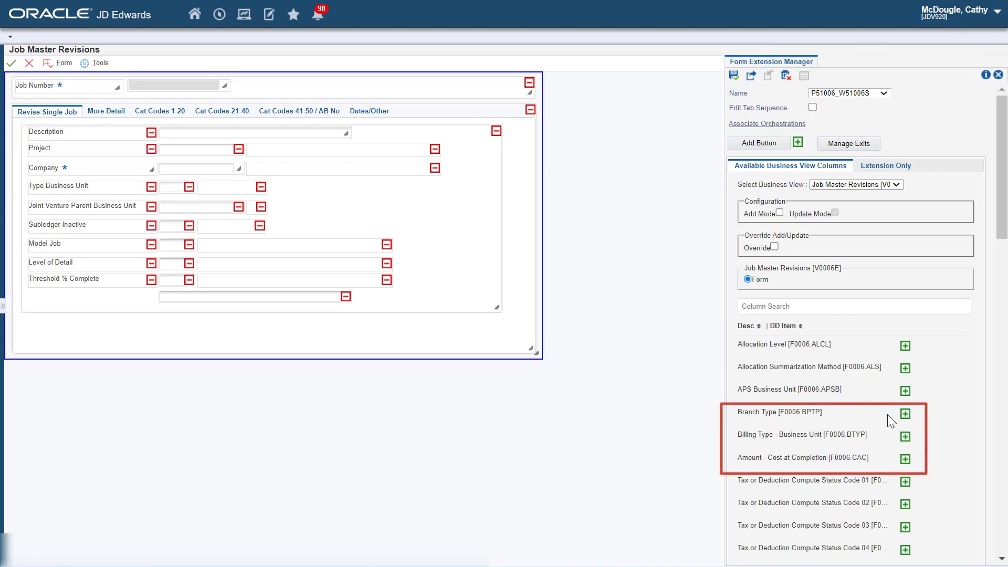
left_click(905, 418)
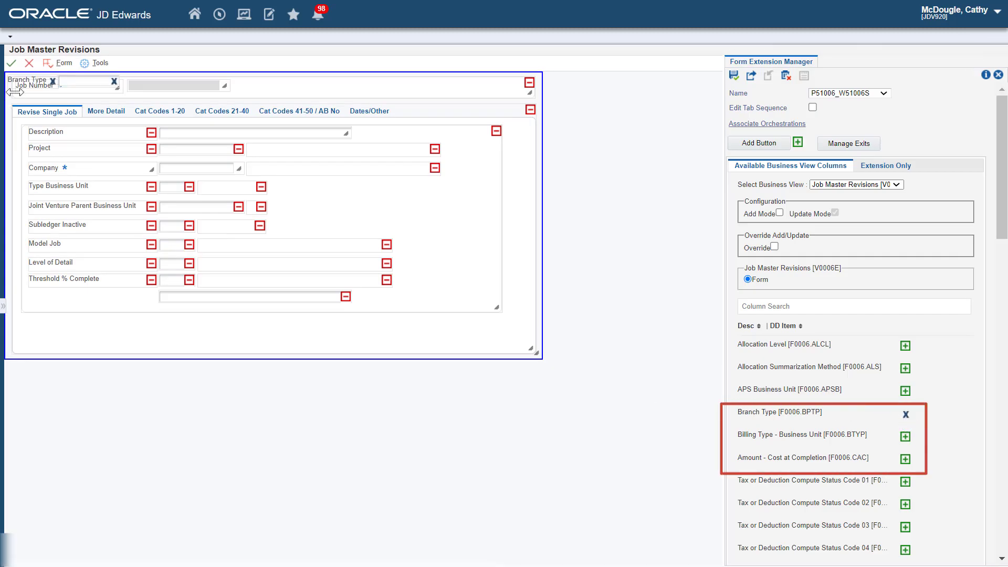
left_click_drag(29, 84, 308, 188)
left_click_drag(97, 84, 387, 187)
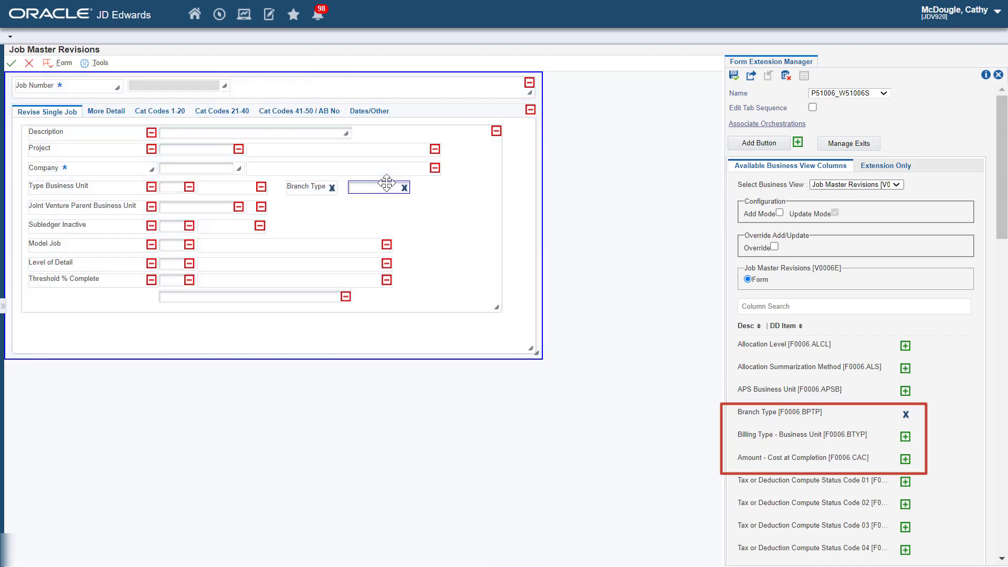
Step: Add Billing Type - Business Unit and Amount - Cost at Completion fields to the form
left_click(906, 437)
mouse_move(28, 82)
left_mouse_down()
mouse_move(303, 207)
mouse_move(367, 200)
mouse_move(412, 213)
mouse_move(405, 189)
mouse_move(431, 187)
left_mouse_up()
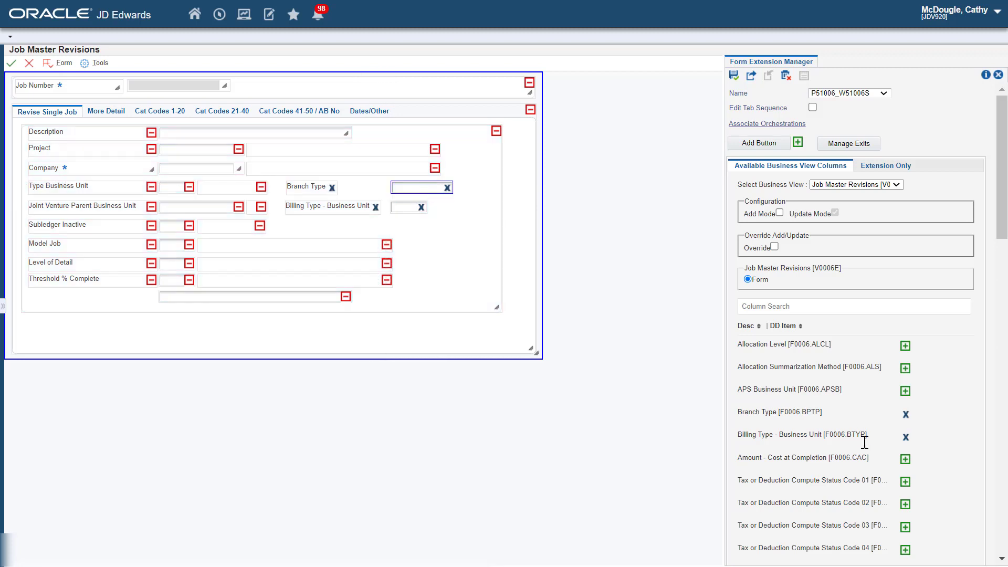
left_click(905, 459)
left_click_drag(100, 87, 319, 223)
left_click_drag(136, 83, 422, 225)
left_click(458, 236)
Step: Save the form extension, run the form, and close Job Master Revisions
left_click(739, 81)
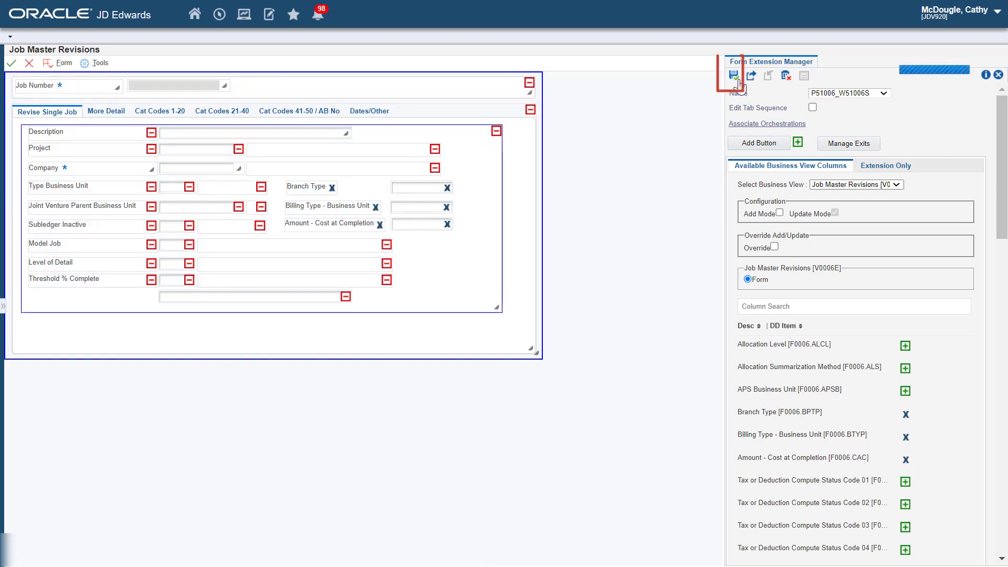
left_click(998, 75)
left_click(11, 83)
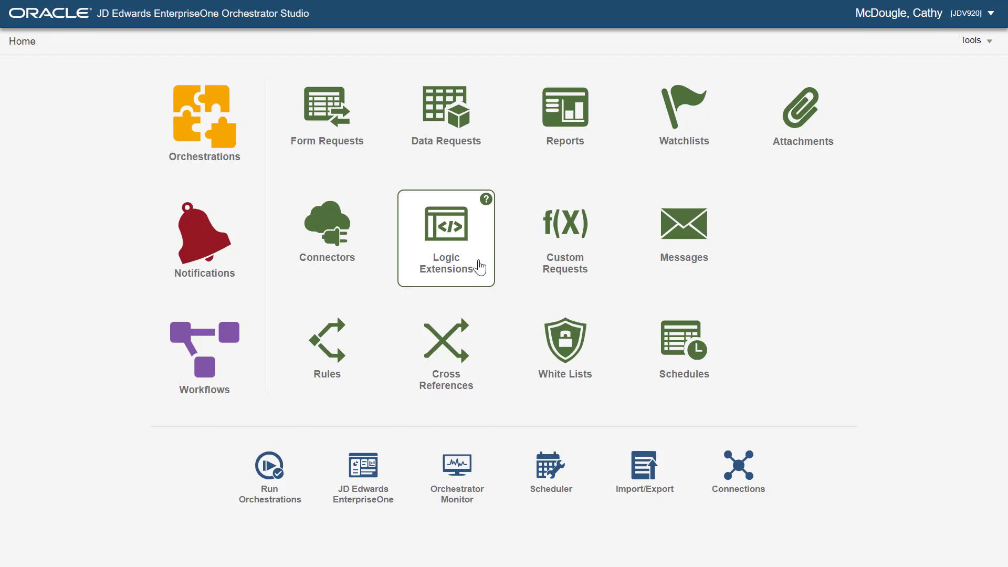
Step: Create extension 'Hide a List of Controls' with description and a Form Control List input 'Controls to Hide'
left_click(479, 268)
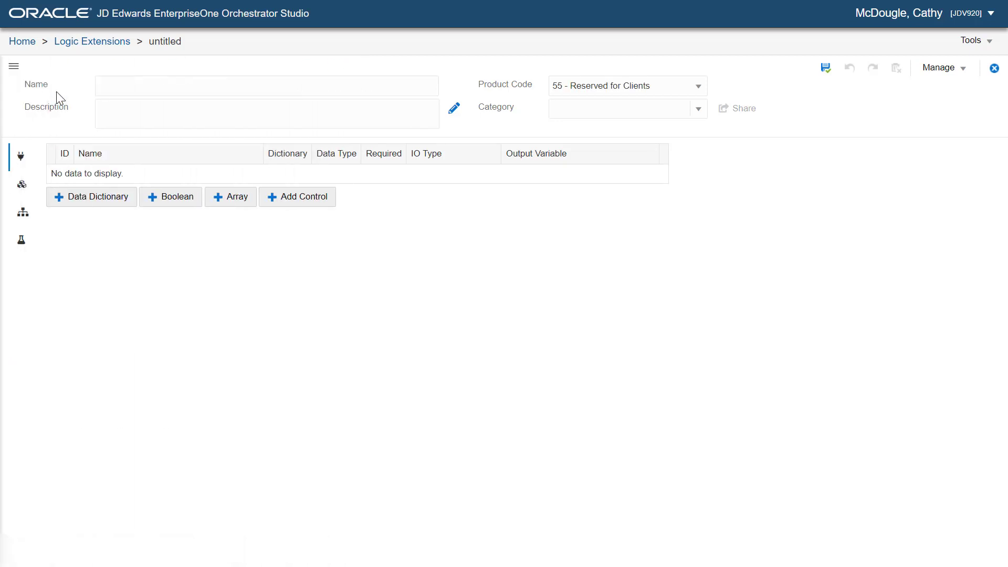
type("Hide a List of Controls")
type("A form control extension to hide a list of controls.")
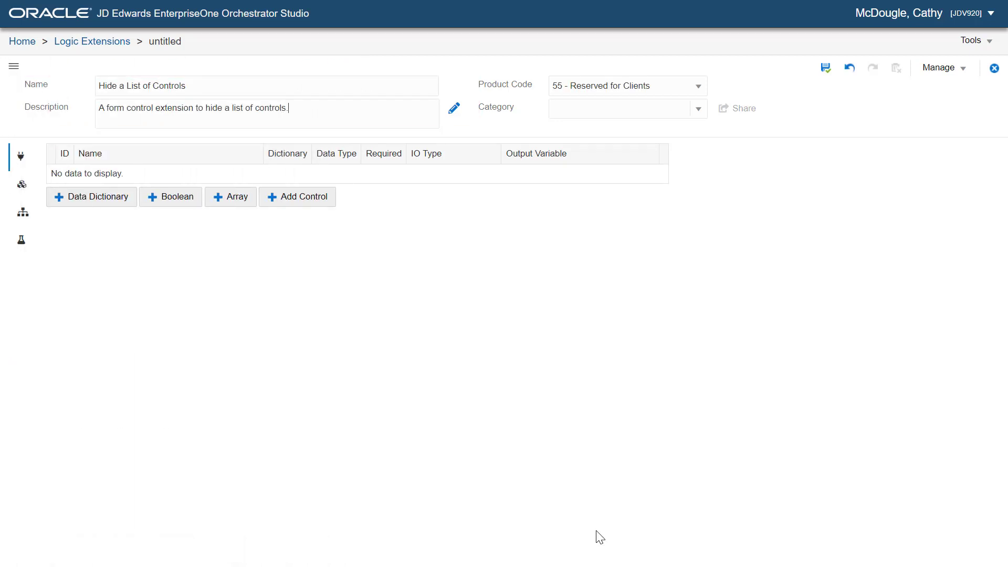
left_click(324, 199)
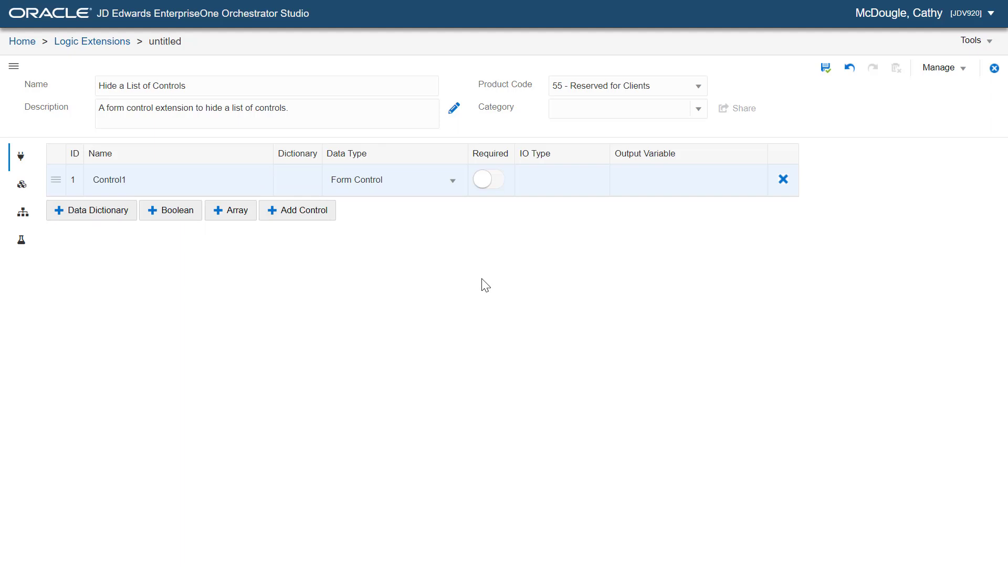
left_click(454, 181)
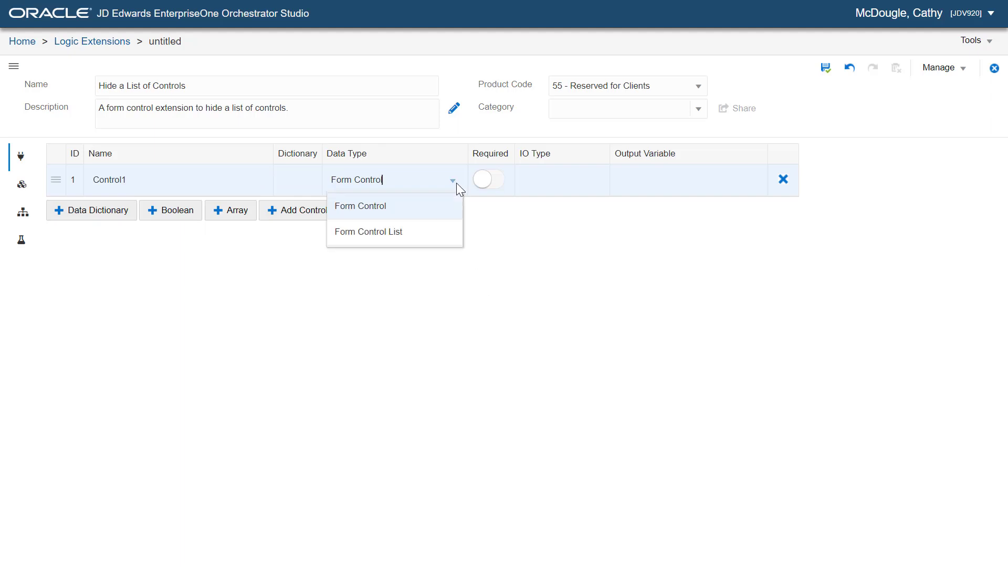
left_click(423, 239)
double_click(227, 188)
type("Controls to Hide")
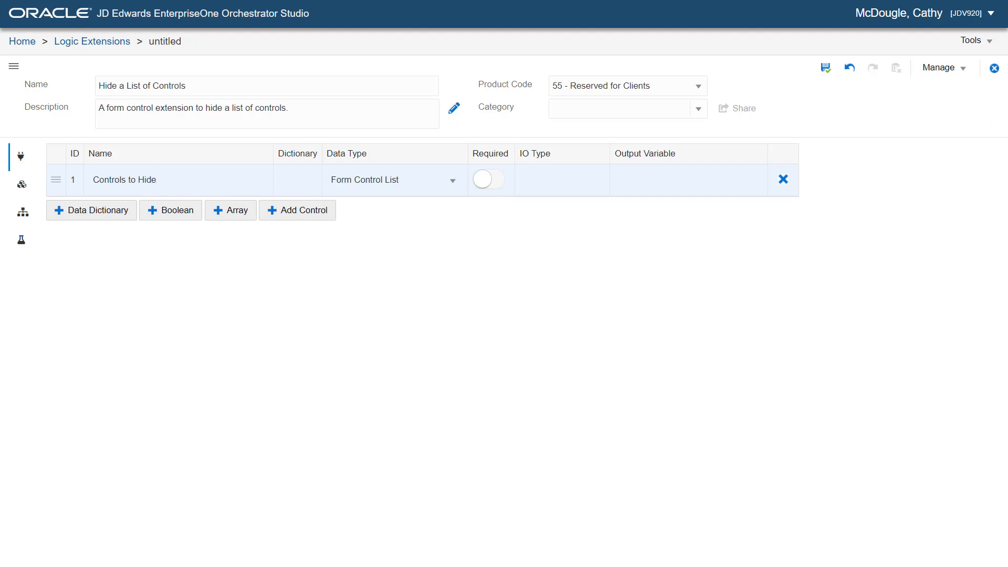
Step: Insert a Form Control Function step labelled 'Controls to Hide', described 'Controls to hide upon form entry'
left_click(30, 221)
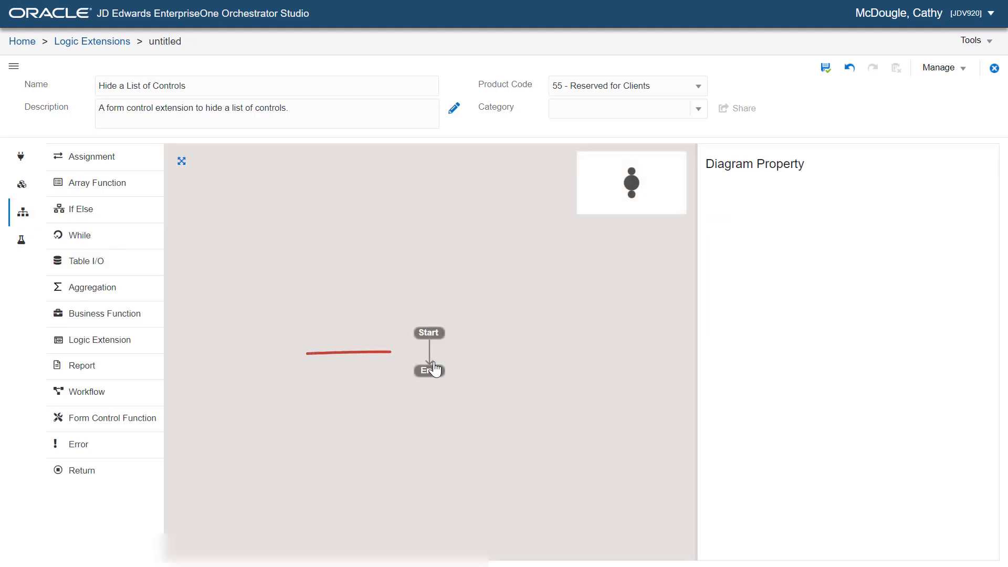
left_click(431, 353)
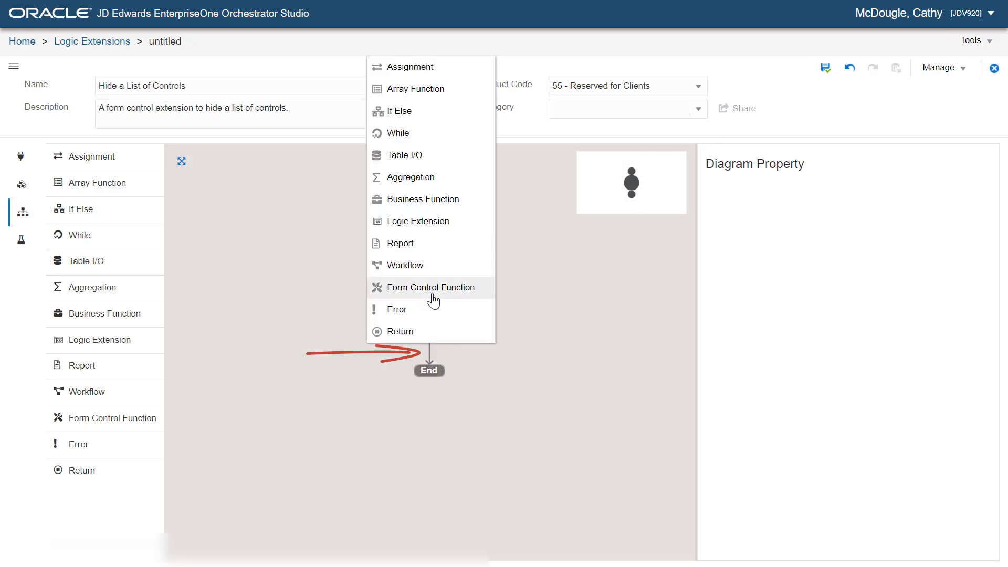
left_click(440, 290)
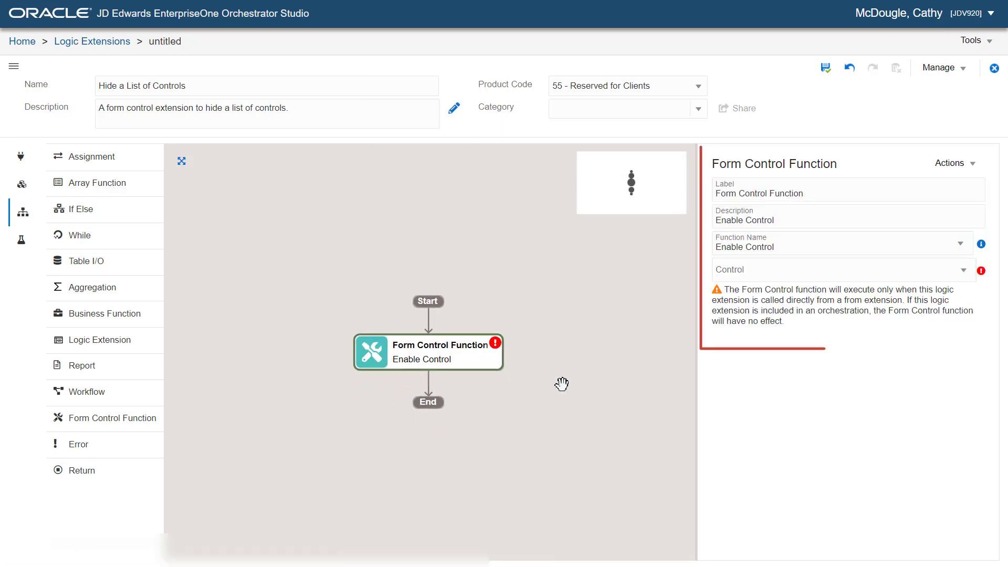
type("Controls to Hide")
key("Tab")
type("Controls to hide upon form entry")
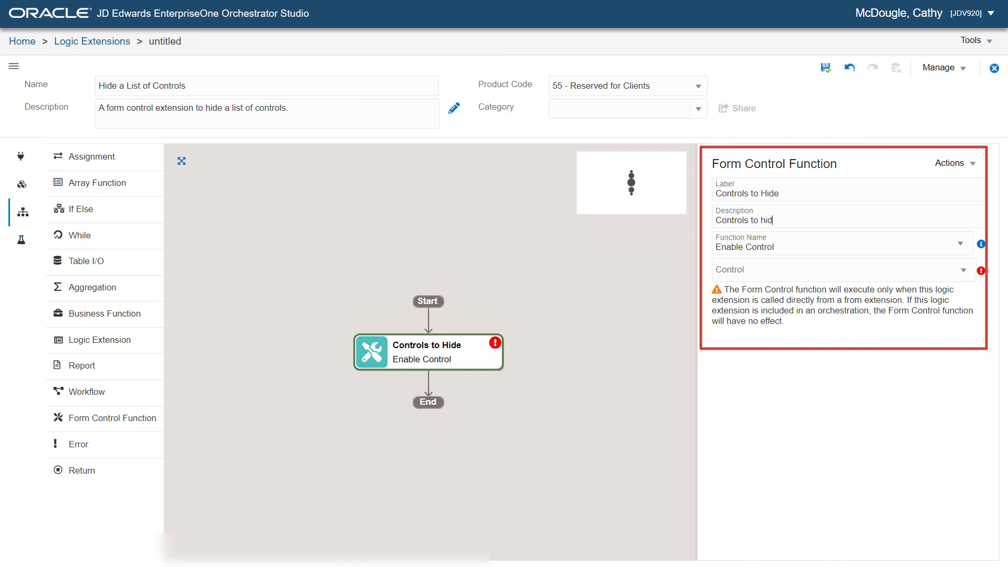
Step: Set the step to Hide Control on Controls to Hide and save the extension
left_click(884, 241)
left_click(787, 345)
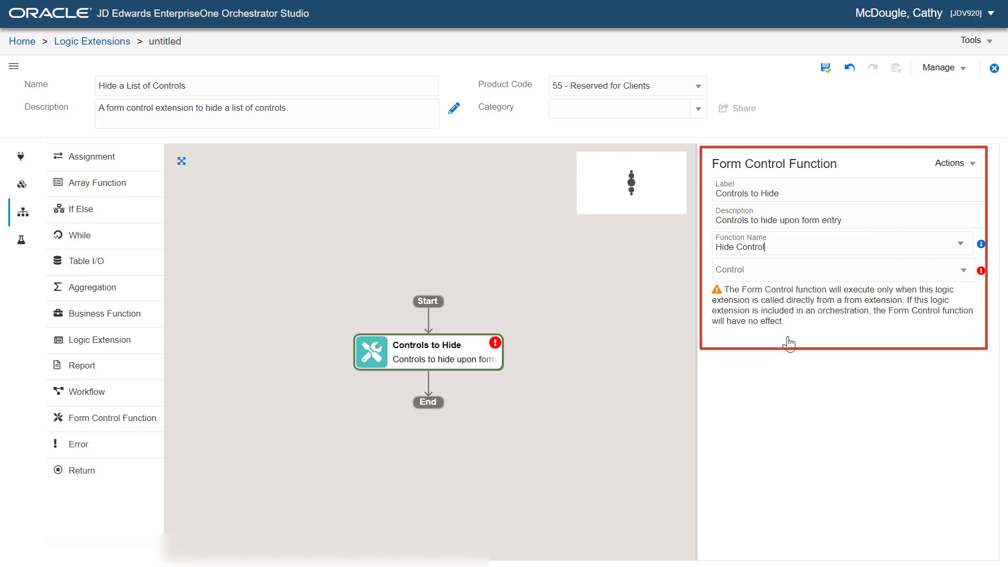
left_click(790, 274)
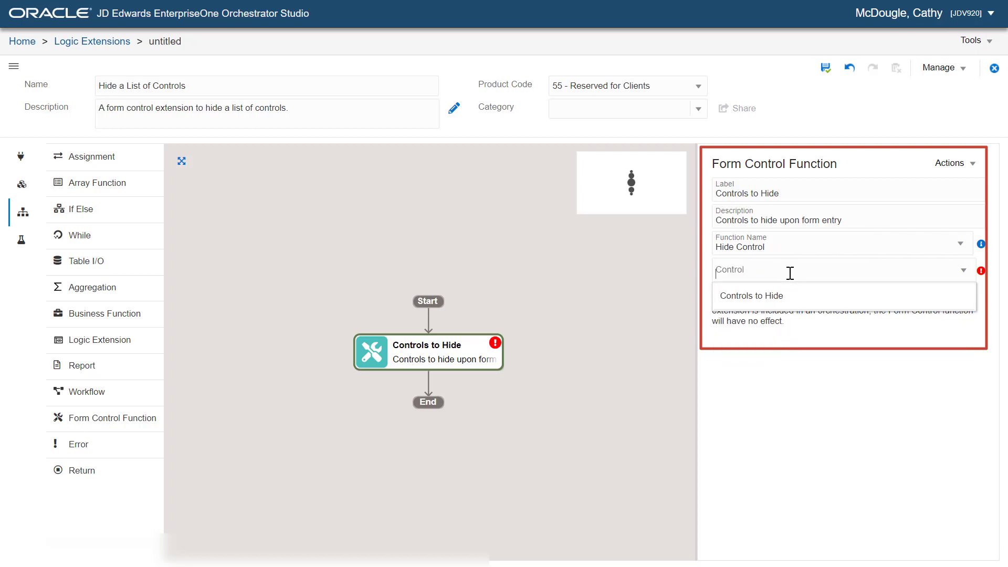
left_click(776, 295)
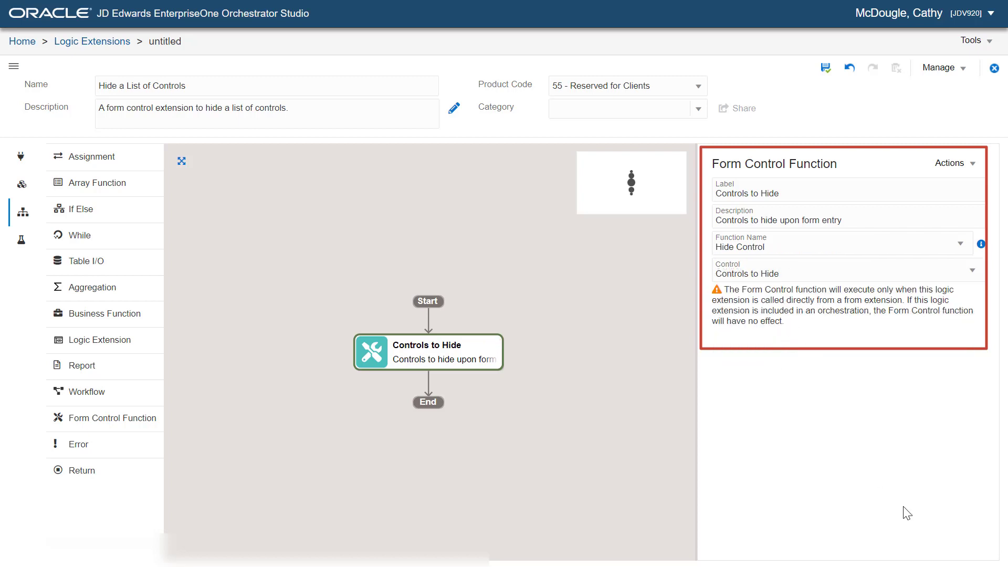
left_click(829, 72)
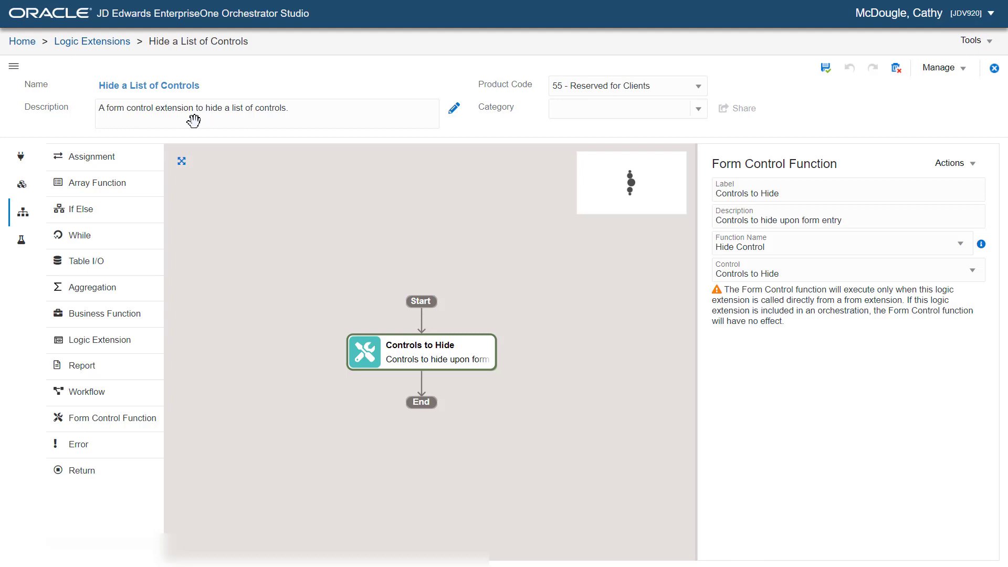
Step: Start a new logic extension 'Show Extended Controls' with a trigger-field show/highlight description
left_click(90, 48)
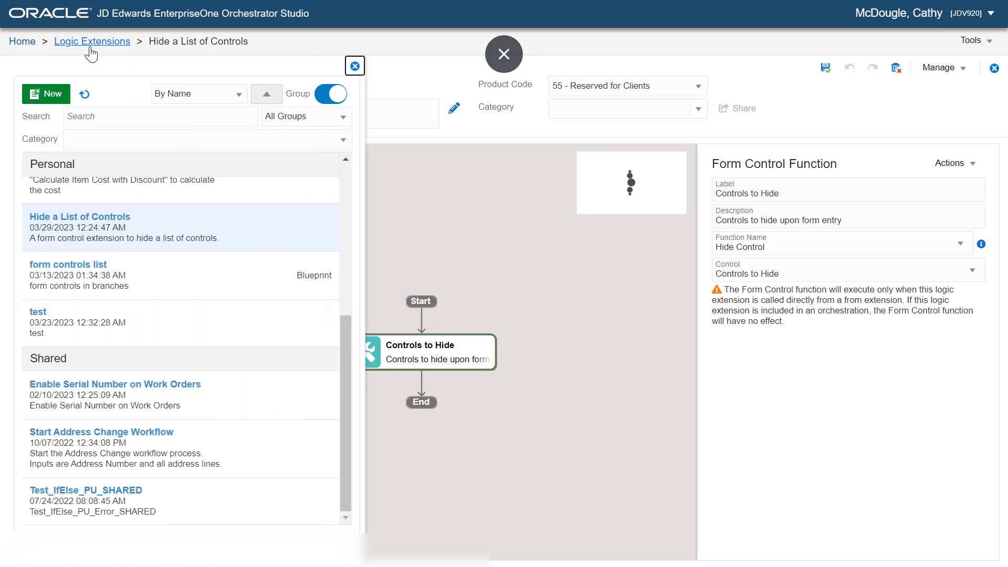
left_click(61, 98)
type("Show Extended Controls")
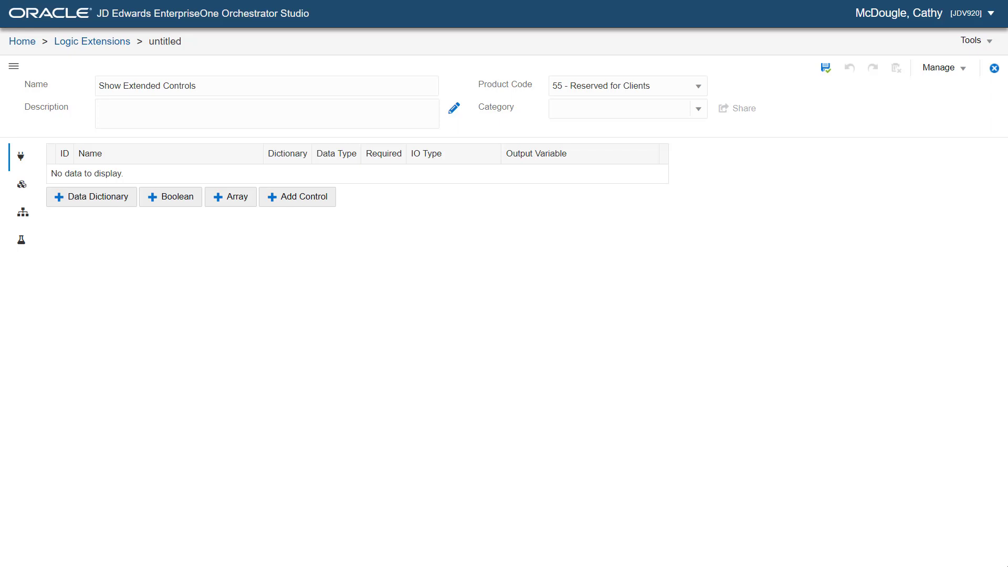
left_click(157, 108)
type("Show and highlight extra controls based on the input value of some trigger field.")
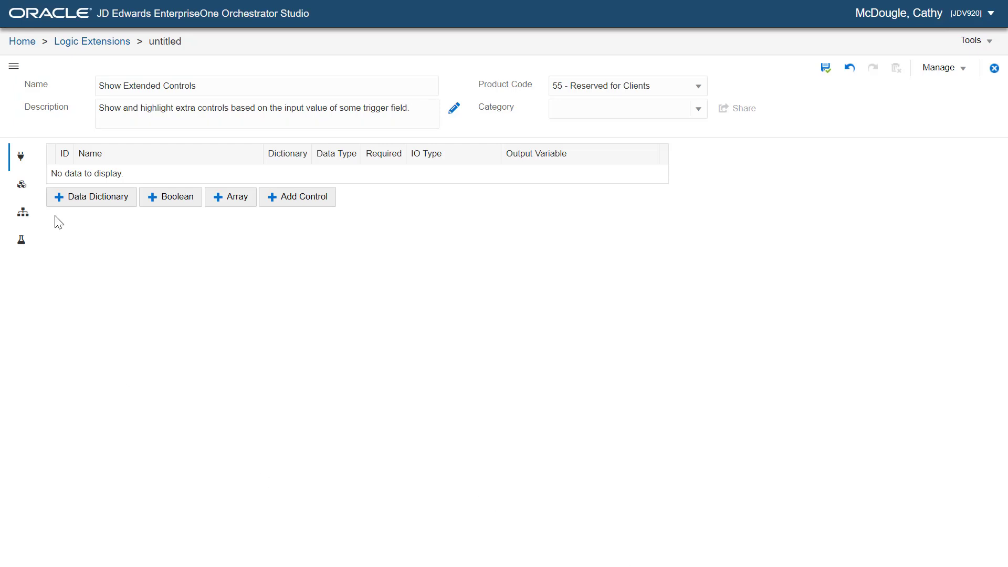
Step: Add data dictionary item A301 as the Field Trigger input
left_click(85, 204)
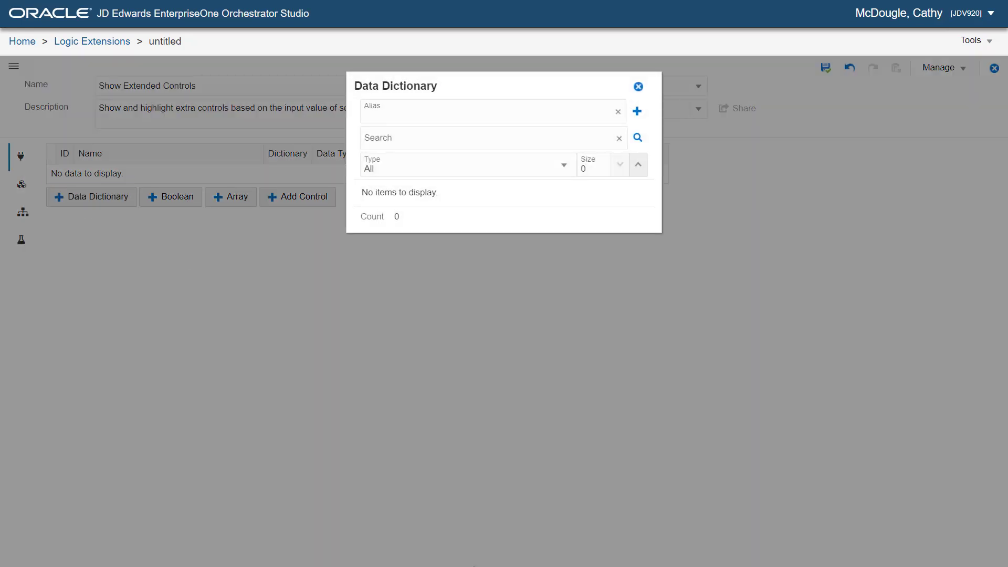
type("A301")
left_click(637, 112)
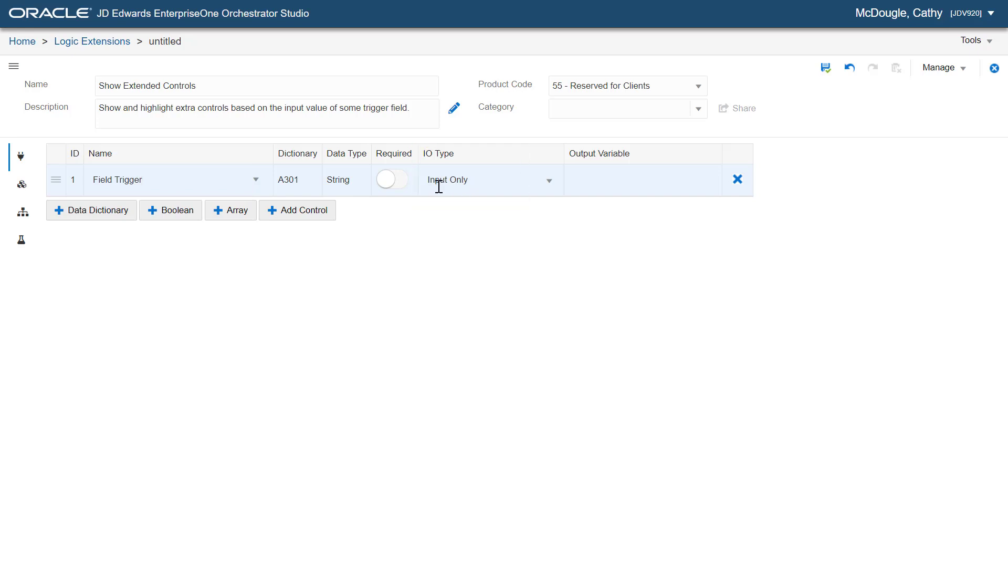
Step: Add a Form Control List input named 'Controls to Show'
left_click(298, 210)
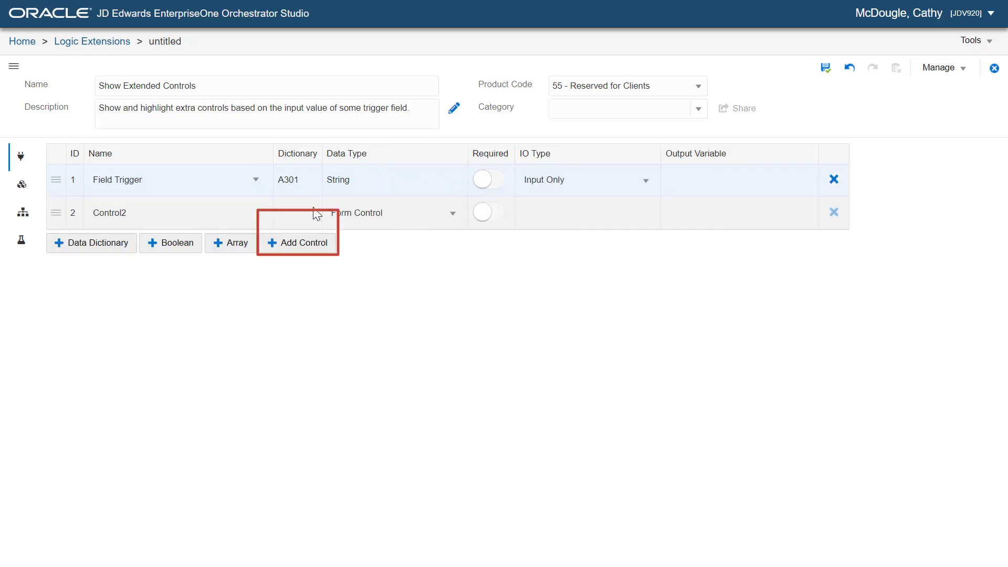
left_click(407, 212)
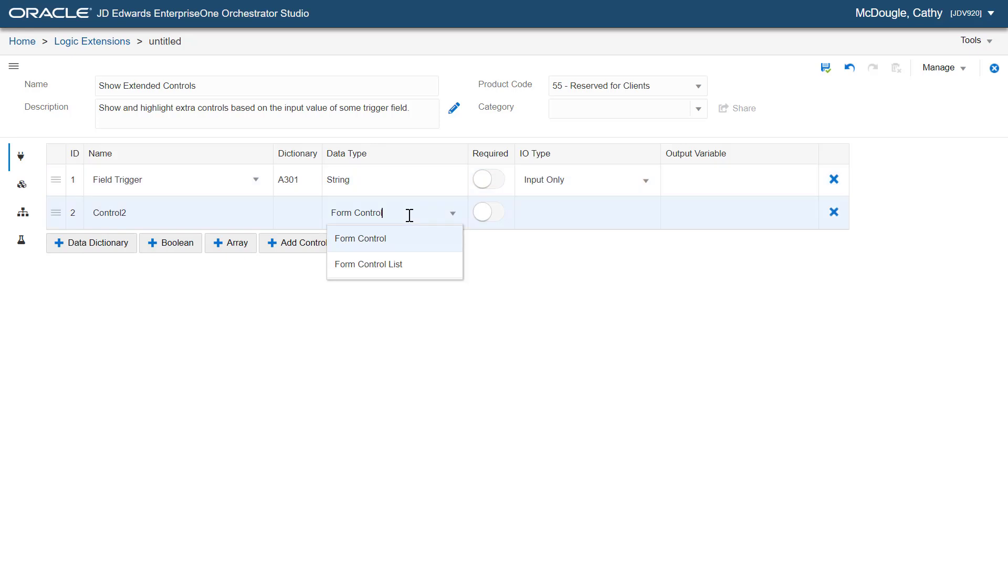
left_click(402, 265)
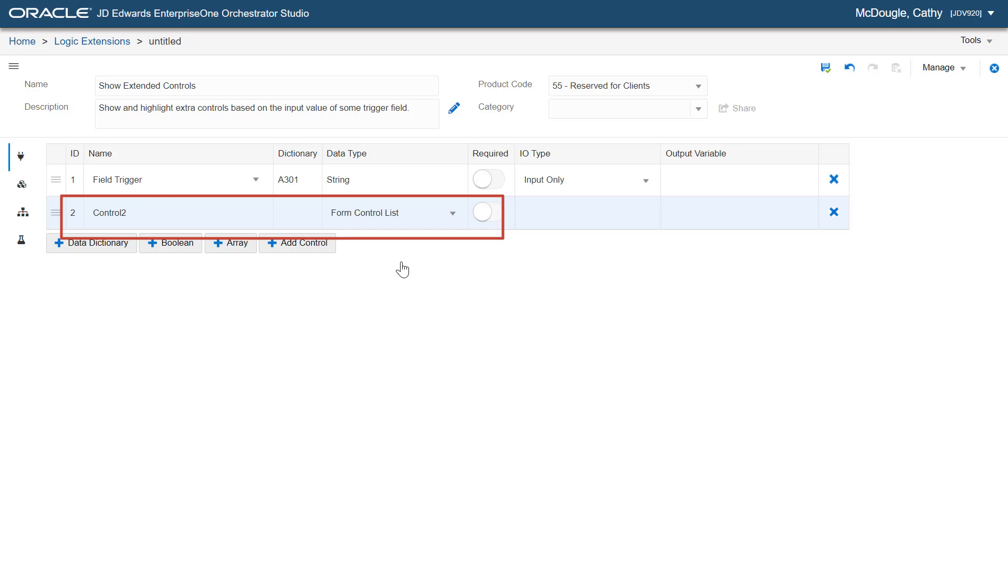
left_click(142, 207)
key("BackSpace")
type("s to Show")
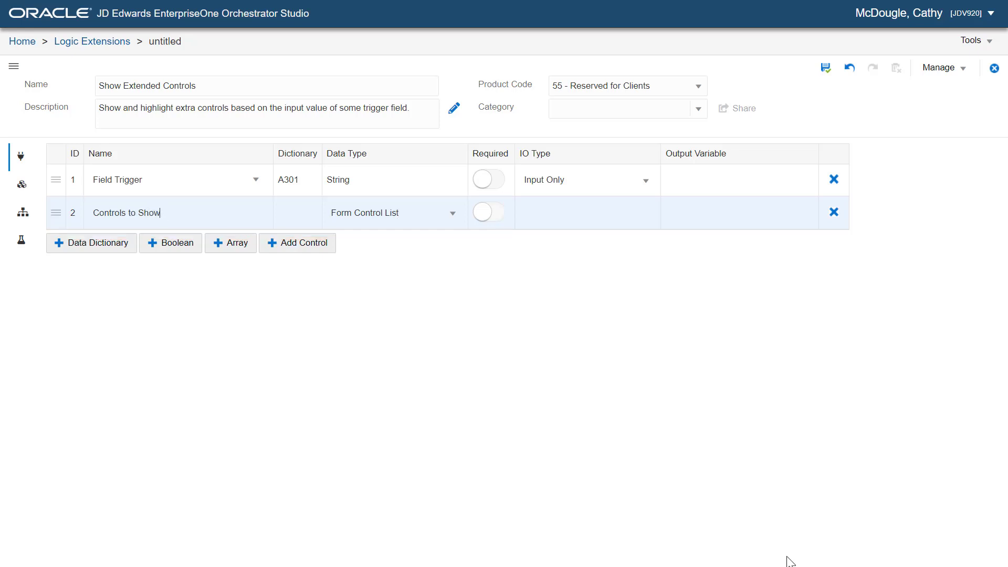
Step: Add a Form Control List input named 'Controls to Highlight' and save the extension
left_click(298, 243)
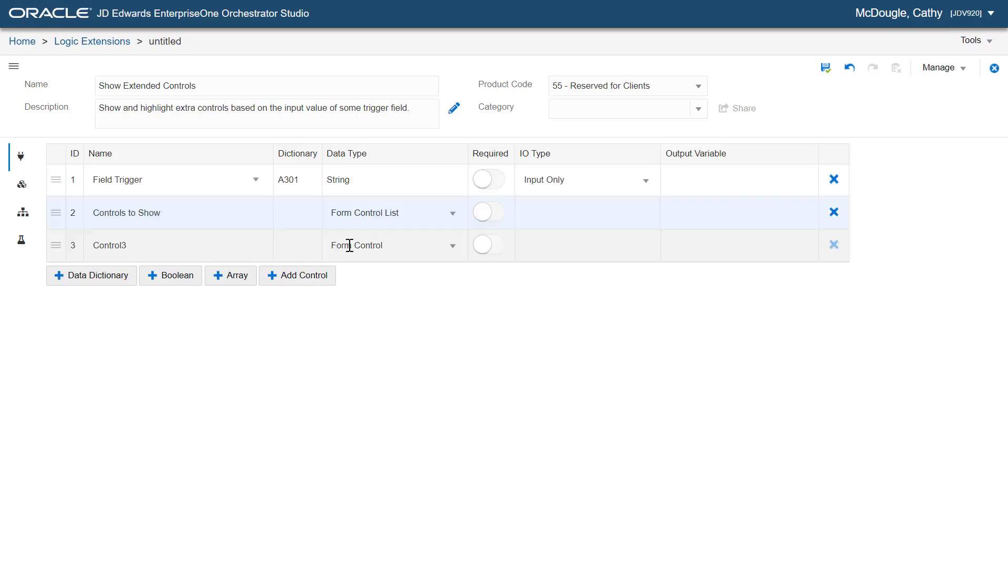
left_click(458, 252)
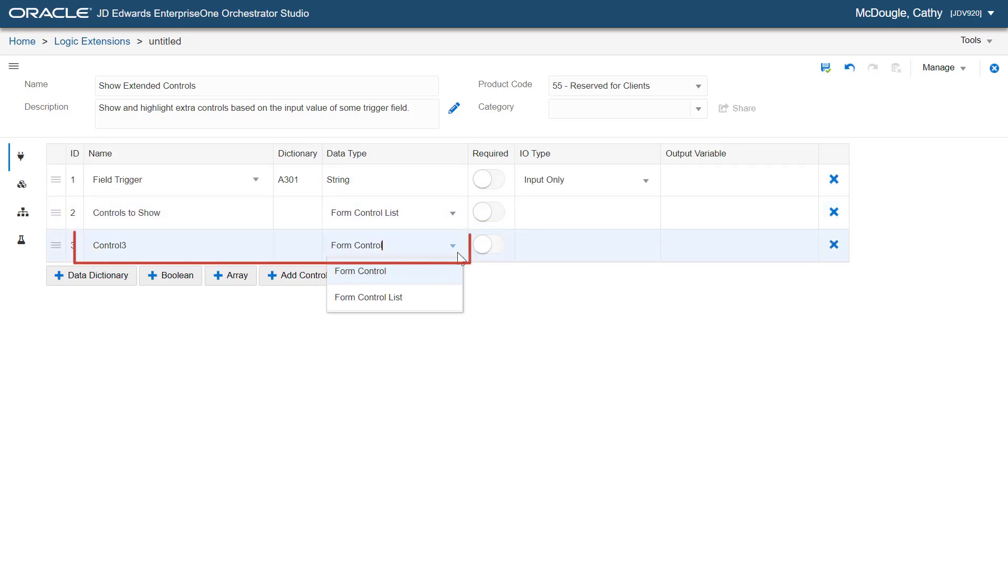
left_click(417, 302)
left_click(237, 246)
key("BackSpace")
type("s to Highlight")
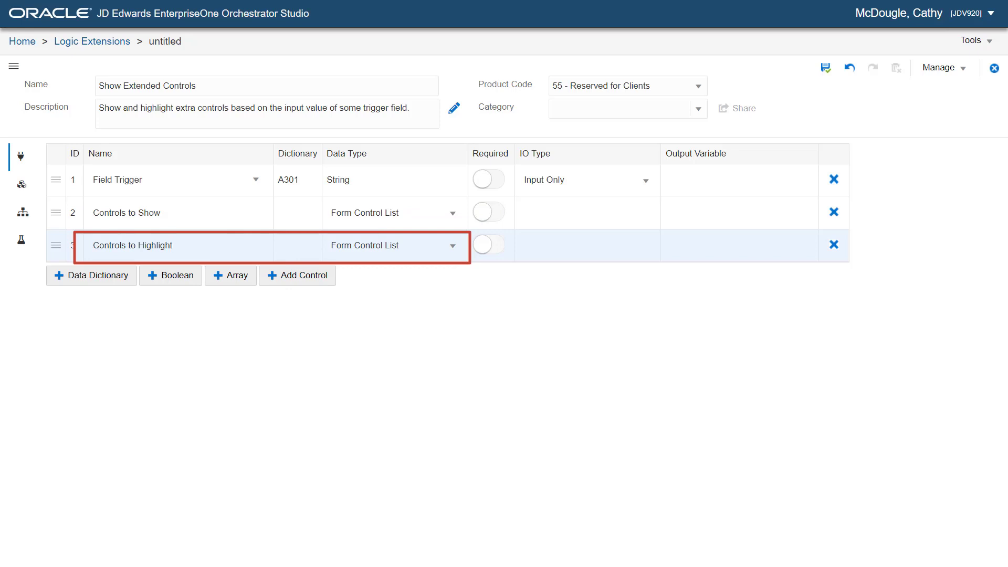
left_click(827, 74)
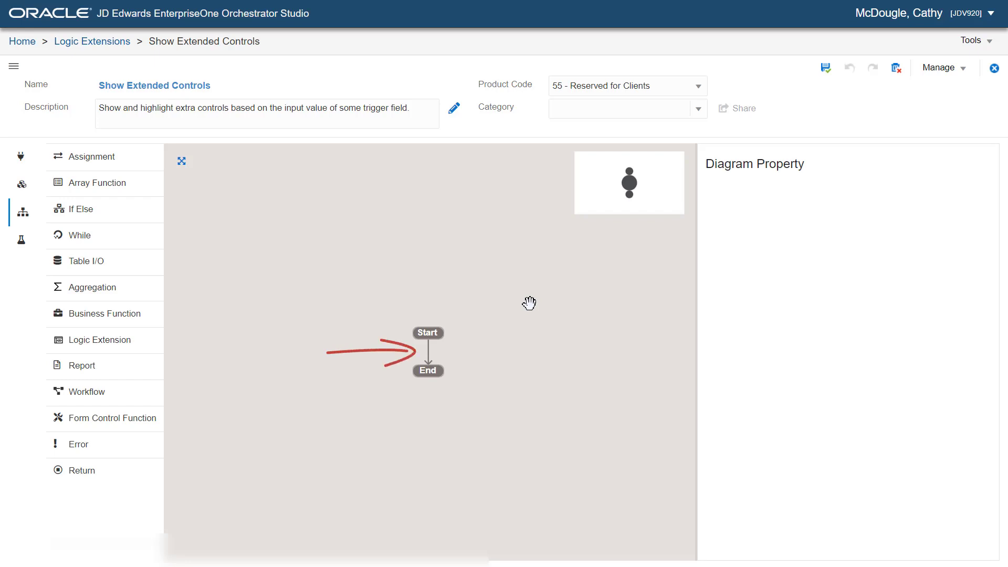
Step: Insert an If Else step 'Check Field Value', described 'Evaluate the value of a trigger field'
left_click(428, 352)
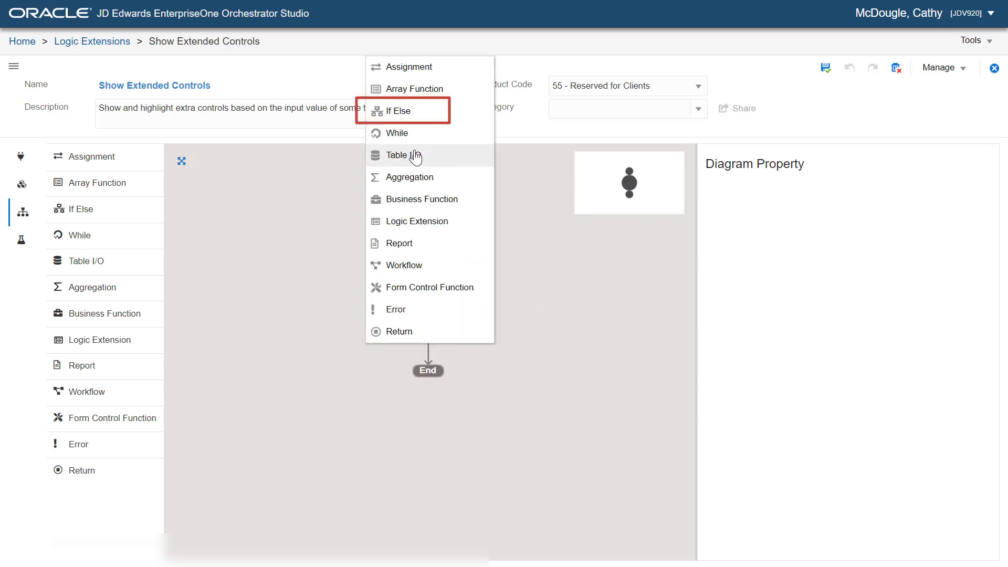
left_click(416, 112)
type("Check Field Value")
type("Evaluate the value of a trigger field")
type("True")
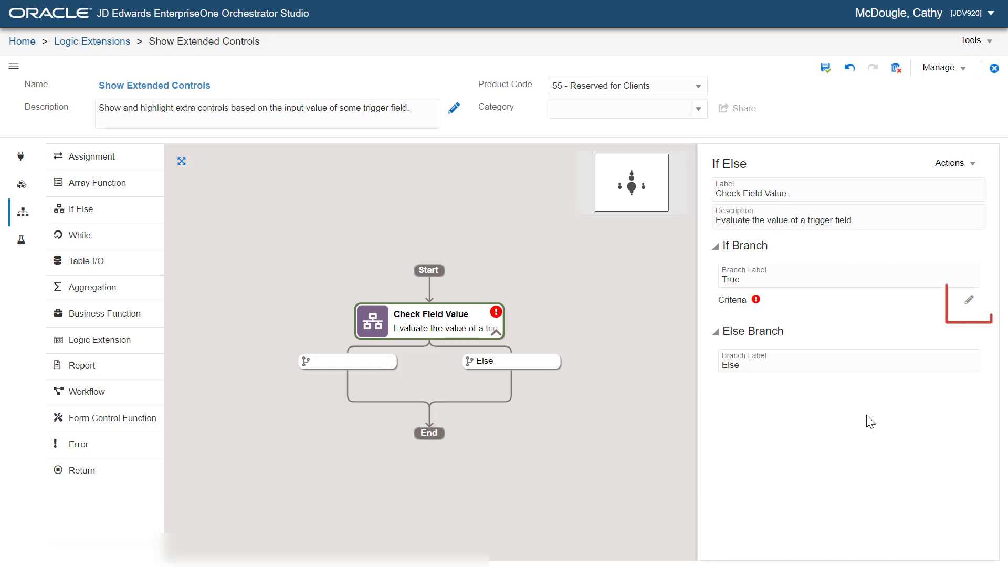
Step: Set the True branch criteria to Field Trigger equals literal 'JB'
left_click(970, 301)
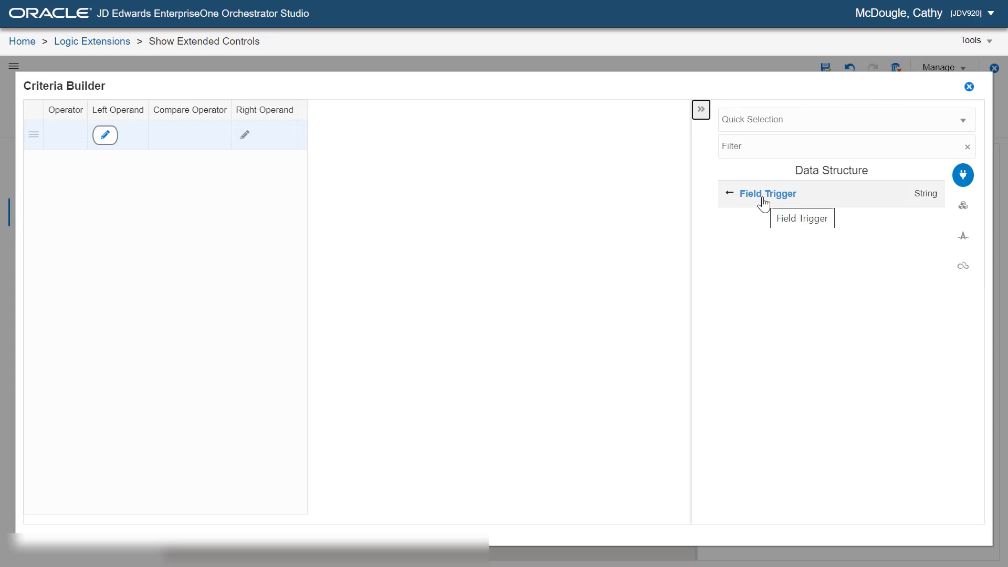
left_click(765, 202)
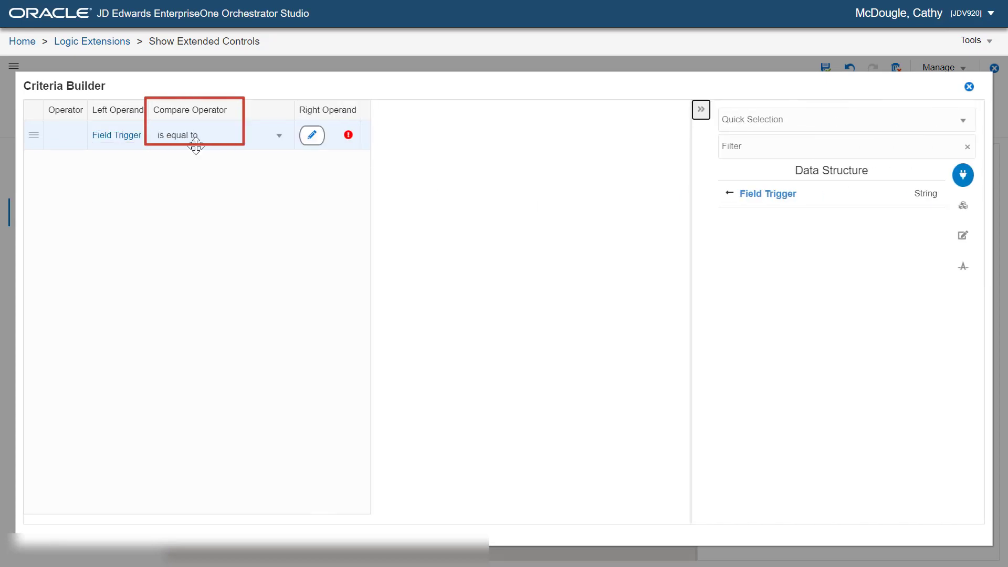
left_click(964, 236)
type("JB")
left_click(930, 243)
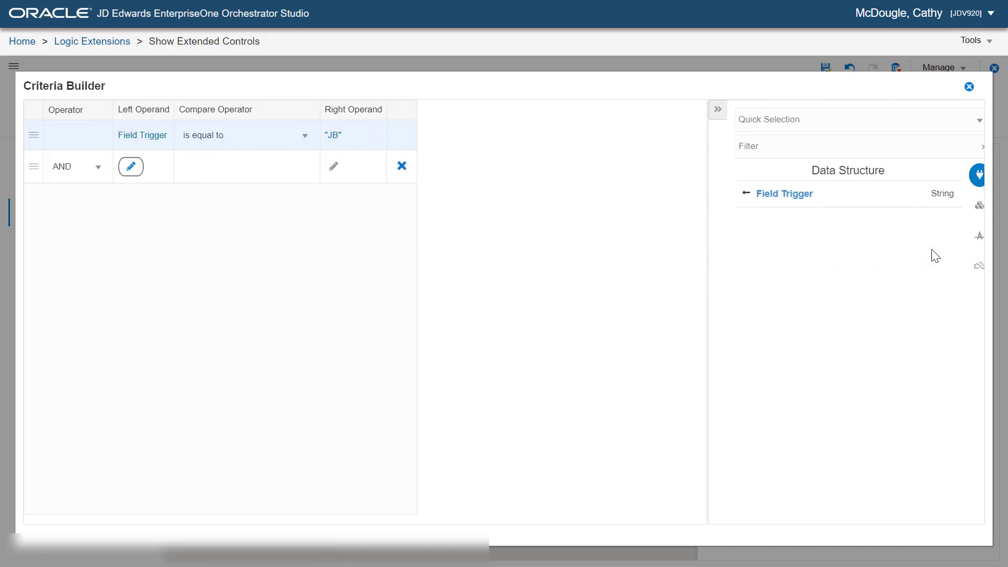
left_click(970, 87)
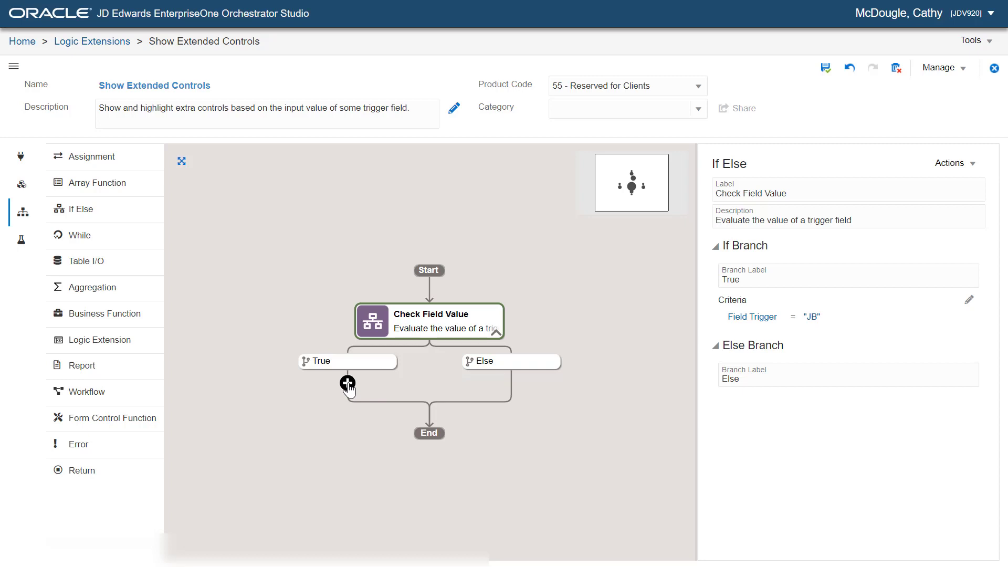
Step: On the True branch, add a 'Show Controls' form control function using Show Control on Controls to Show
left_click(348, 384)
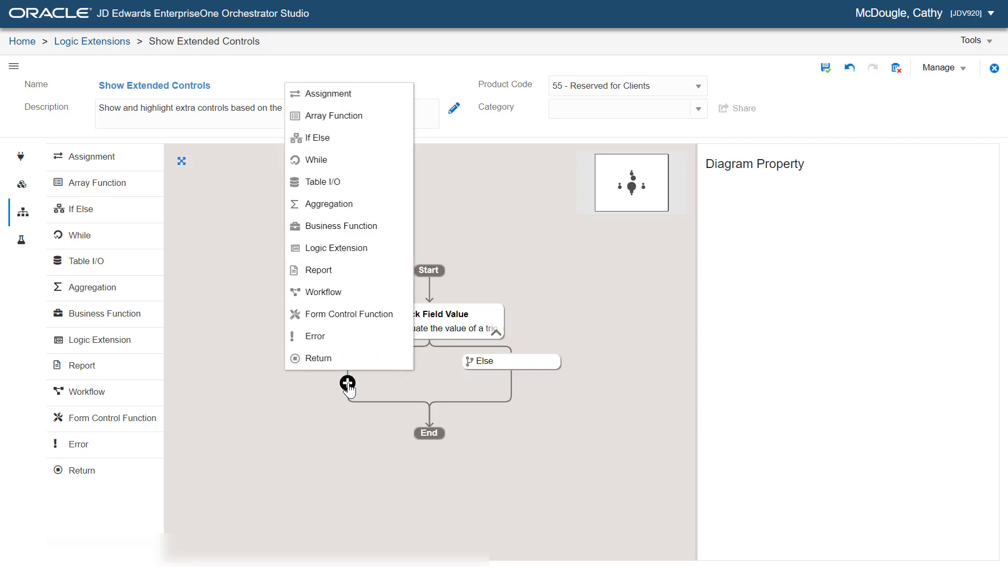
left_click(352, 317)
type("Show Controls")
triple_click(788, 215)
type("Show Con")
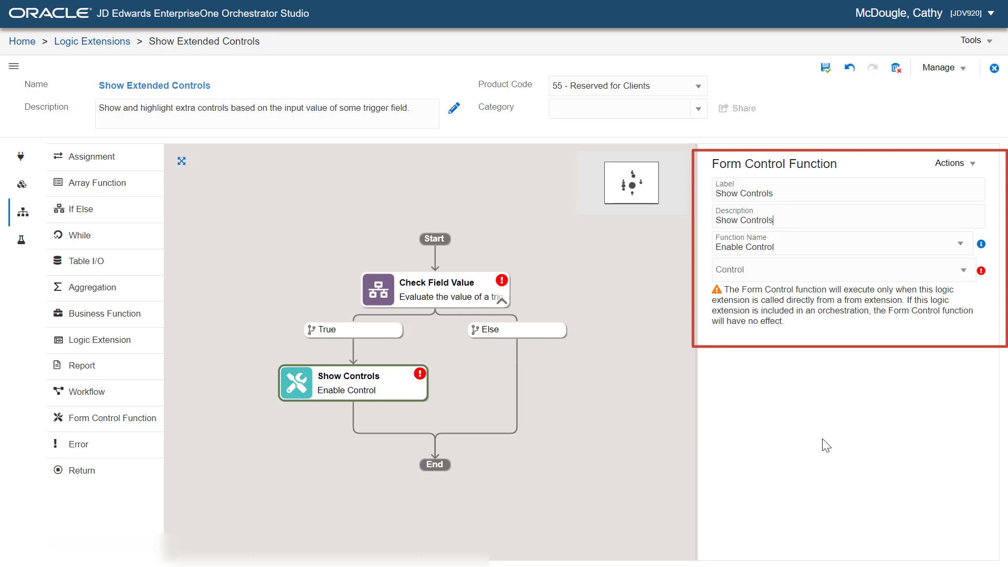
left_click(768, 242)
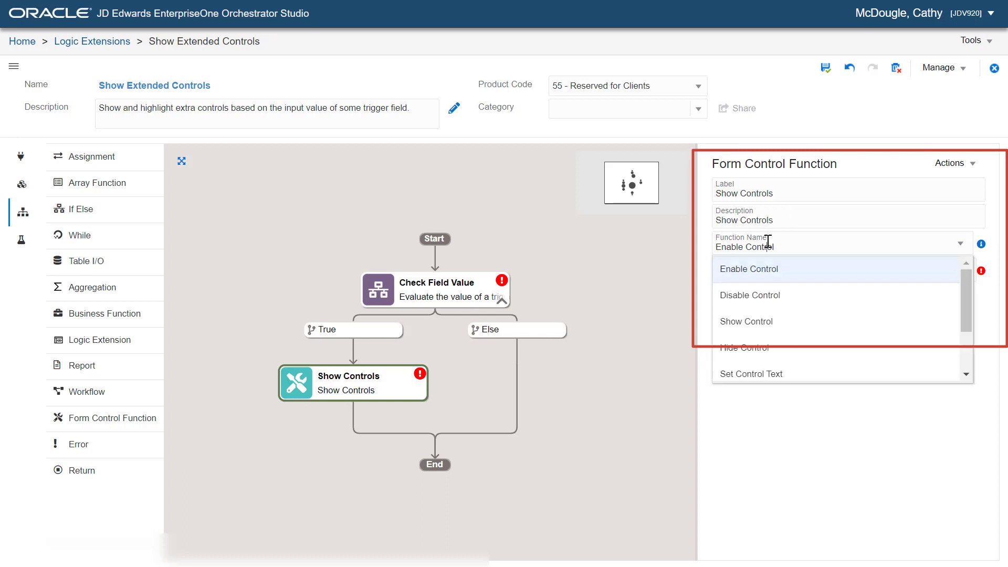
left_click(767, 321)
left_click(785, 273)
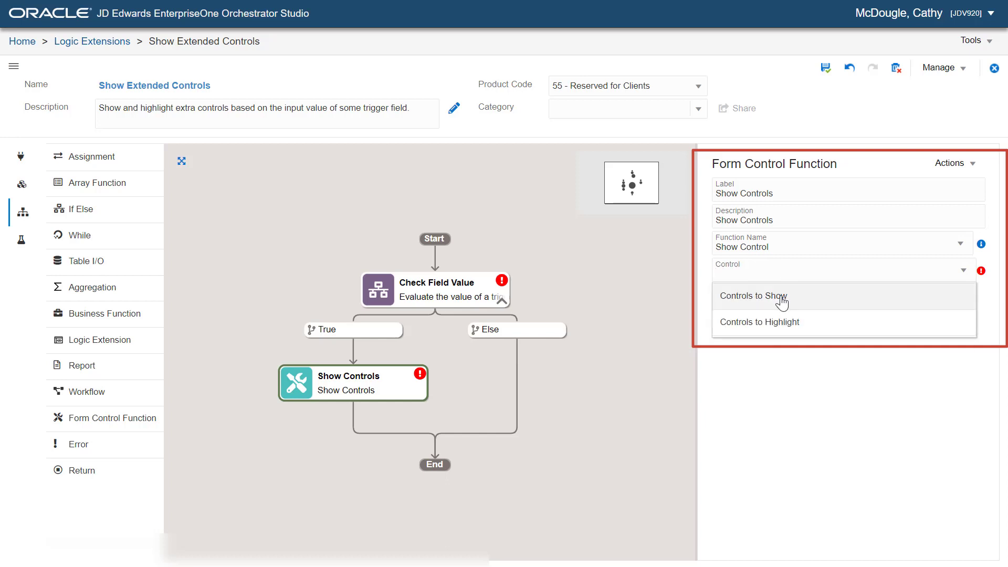
left_click(783, 296)
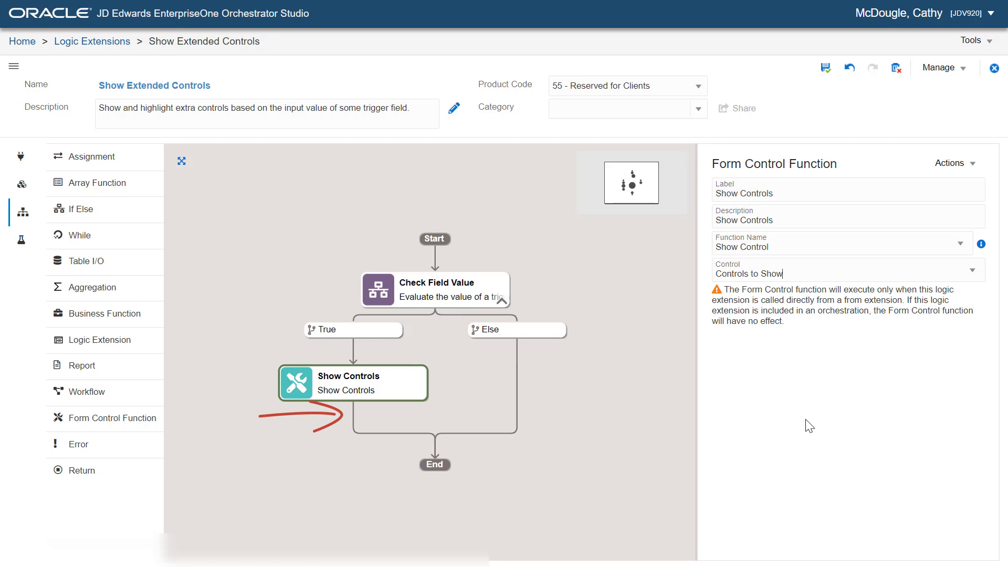
Step: Add another form control function below Show Controls labelled 'Highlight', described 'Highlight Controls'
left_click(352, 419)
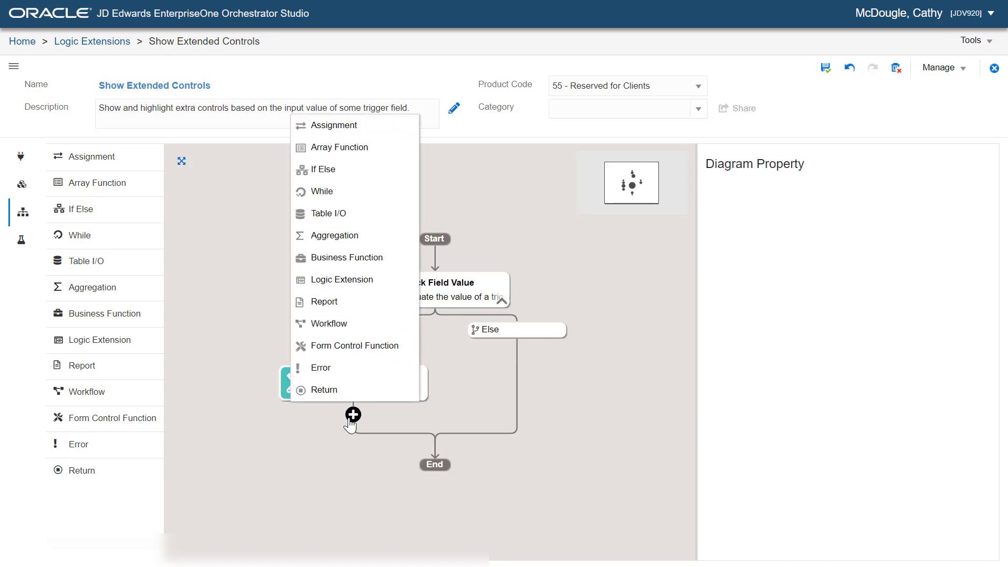
left_click(367, 345)
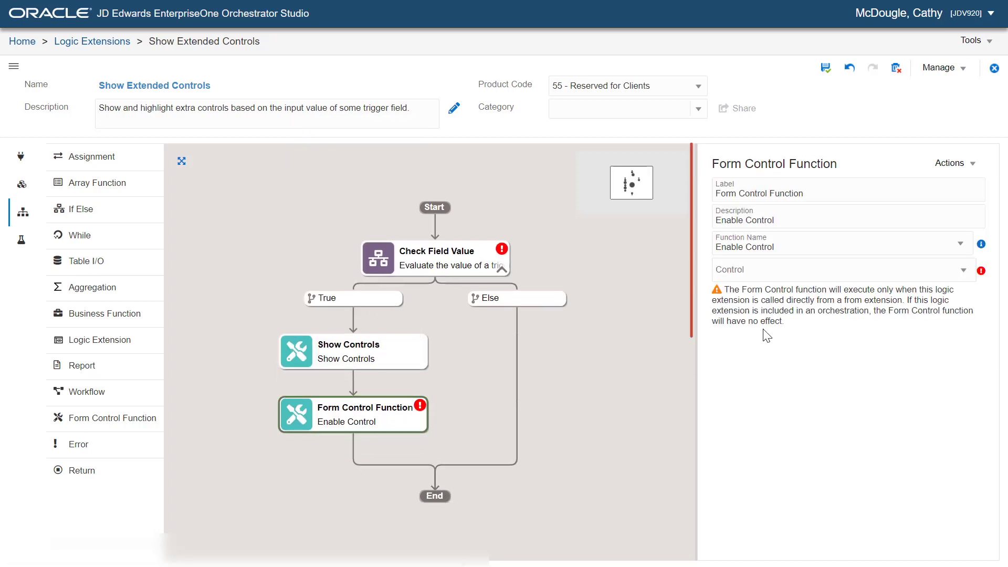
triple_click(759, 193)
type("Highlight Controls")
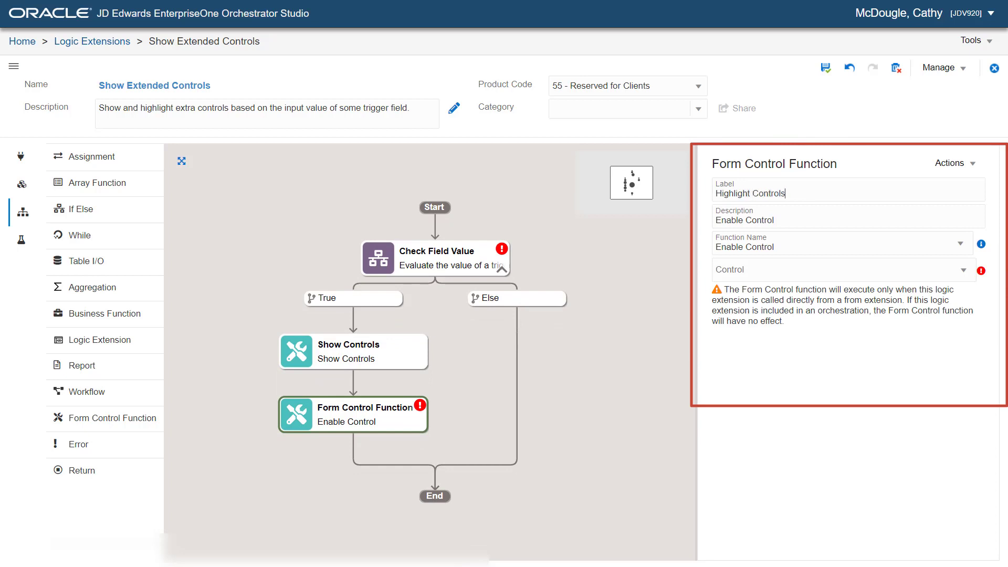
key("Tab")
type("Highlight Cont")
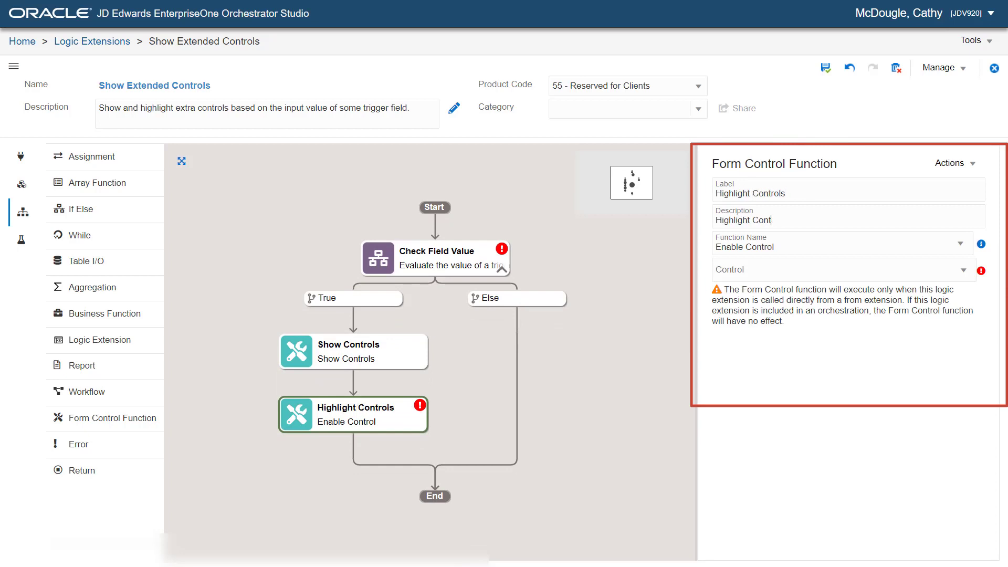
type("rols")
Step: Set it to Set Edit Control Color on Controls to Highlight in Yellow, then save
left_click(961, 245)
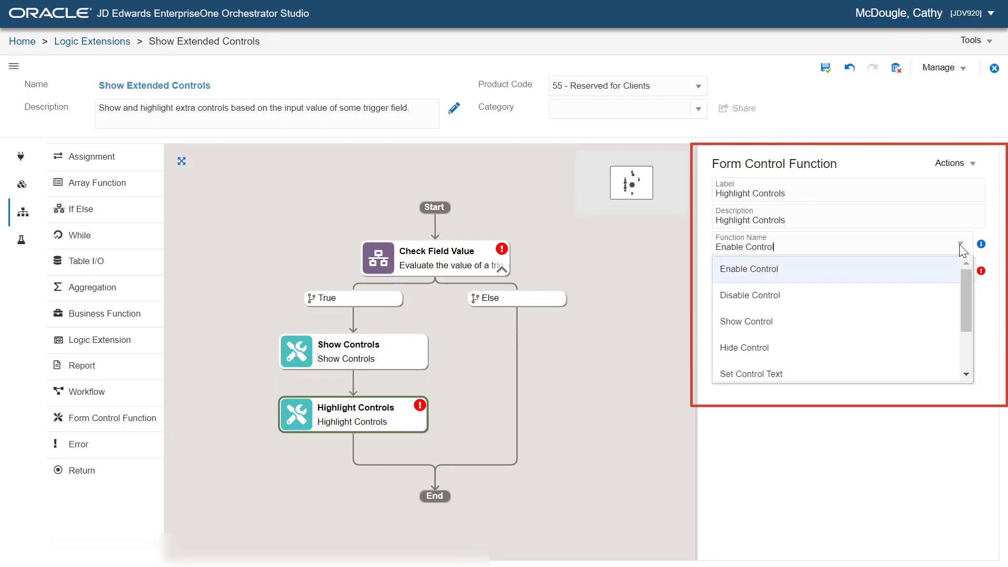
left_click_drag(969, 306, 968, 341)
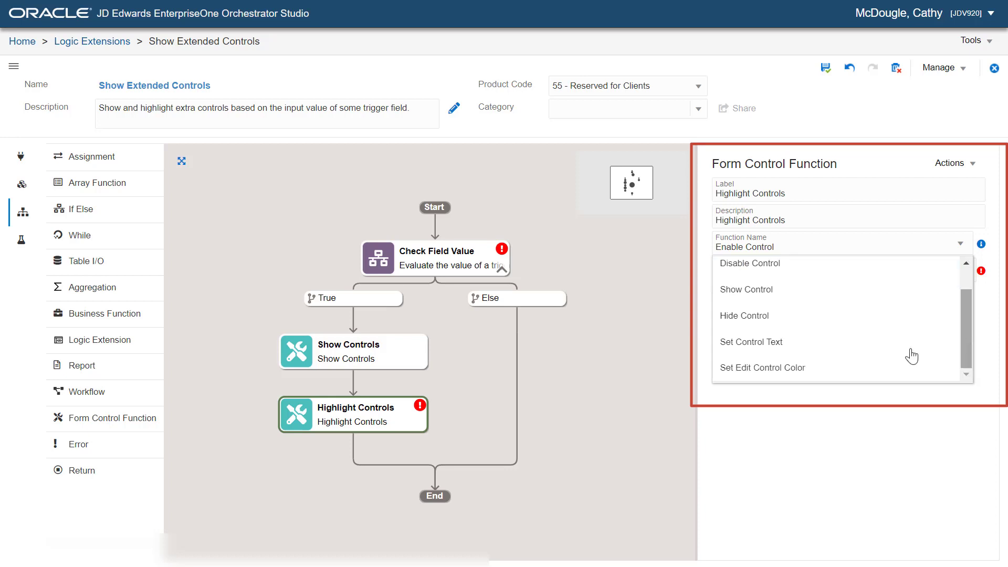
left_click(814, 376)
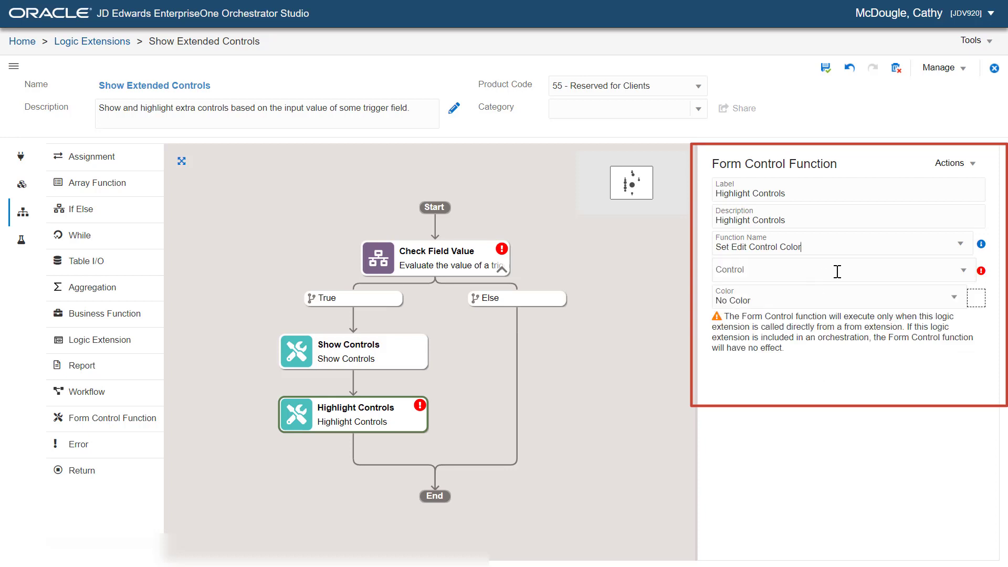
left_click(869, 272)
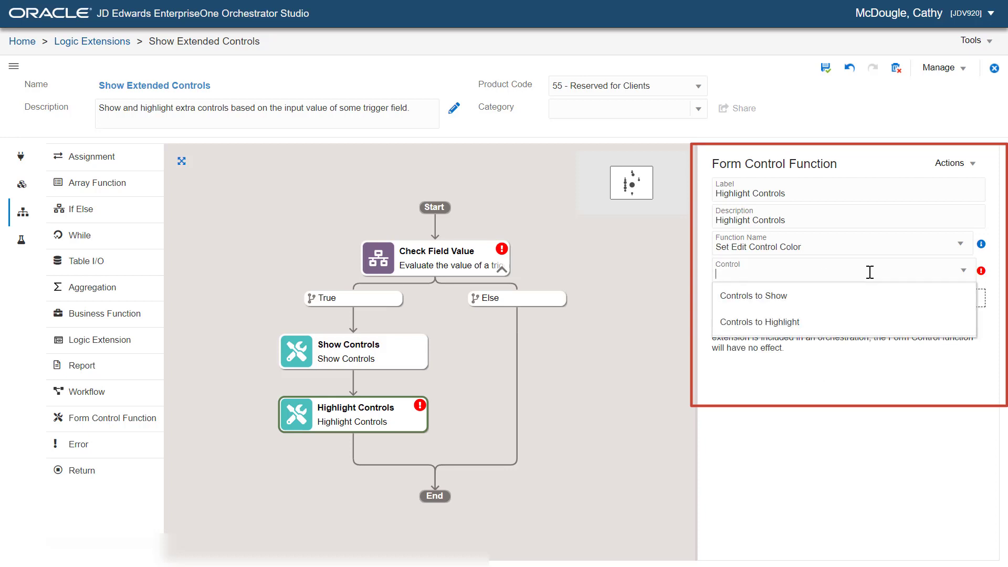
left_click(852, 322)
left_click(927, 302)
scroll(967, 405, "down", 3)
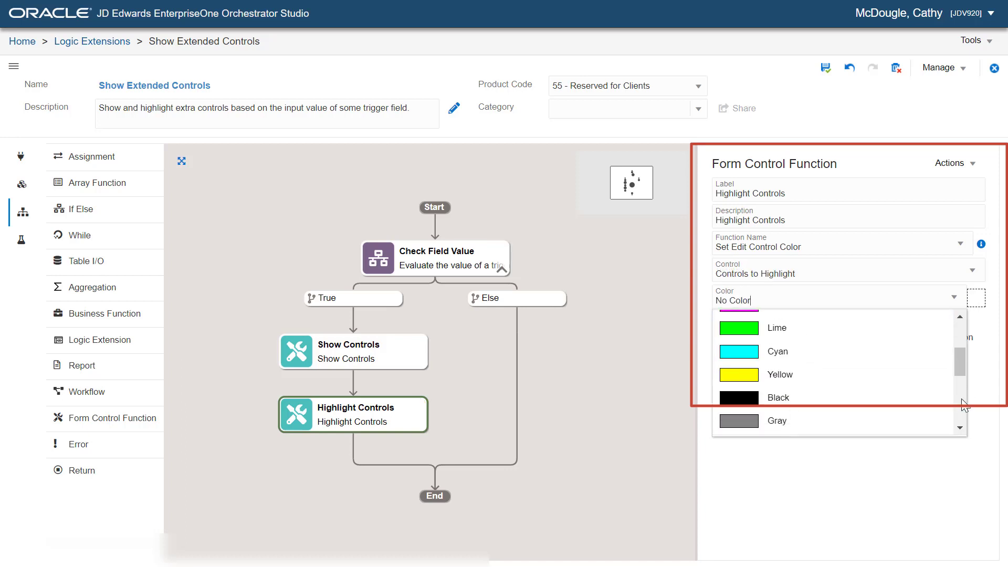
left_click(837, 374)
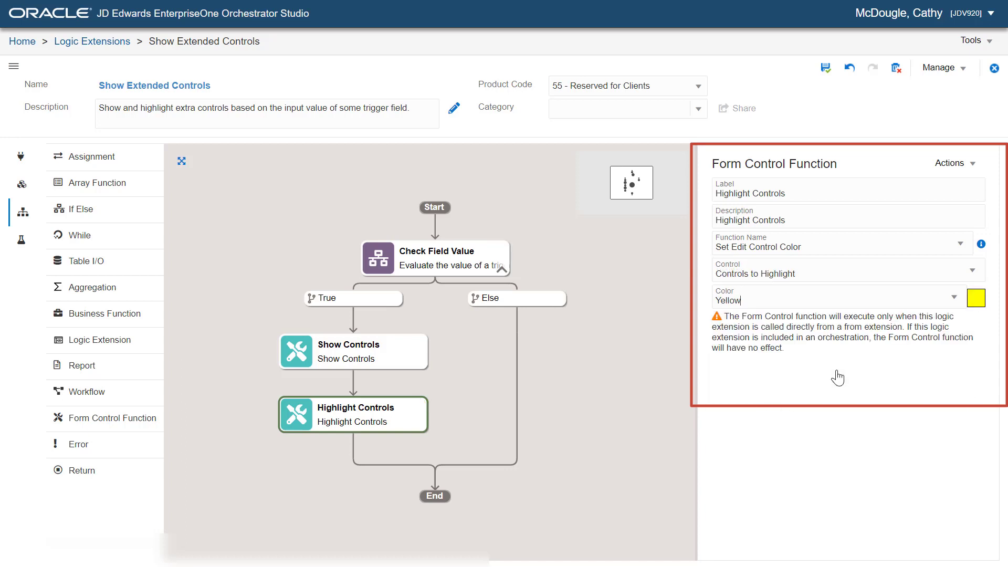
left_click(826, 68)
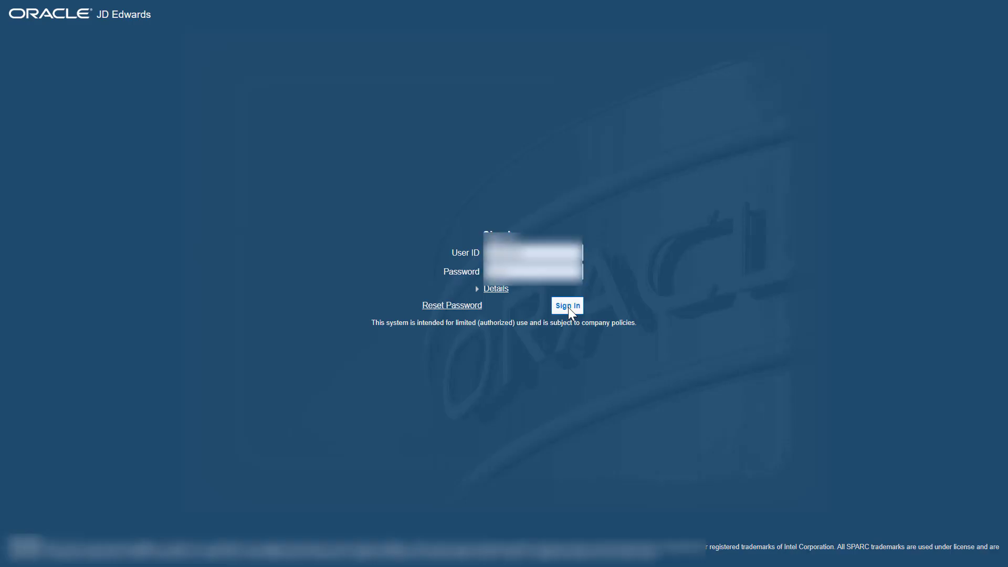
Step: Sign in again, run P51006 via Fast Path, open Model Job, and enter the form extension designer
left_click(567, 306)
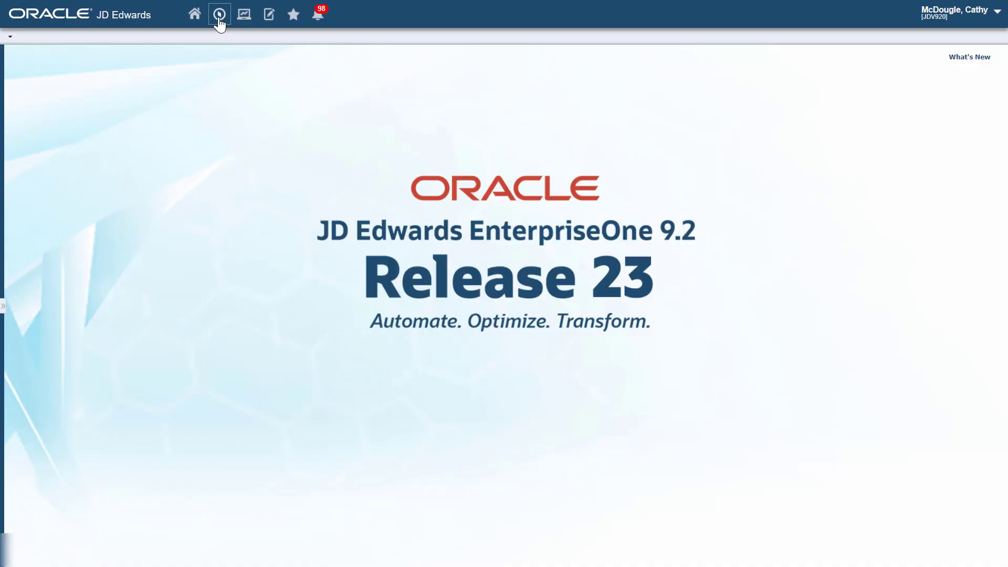
left_click(220, 15)
type("P51006")
left_click(343, 39)
left_click(30, 73)
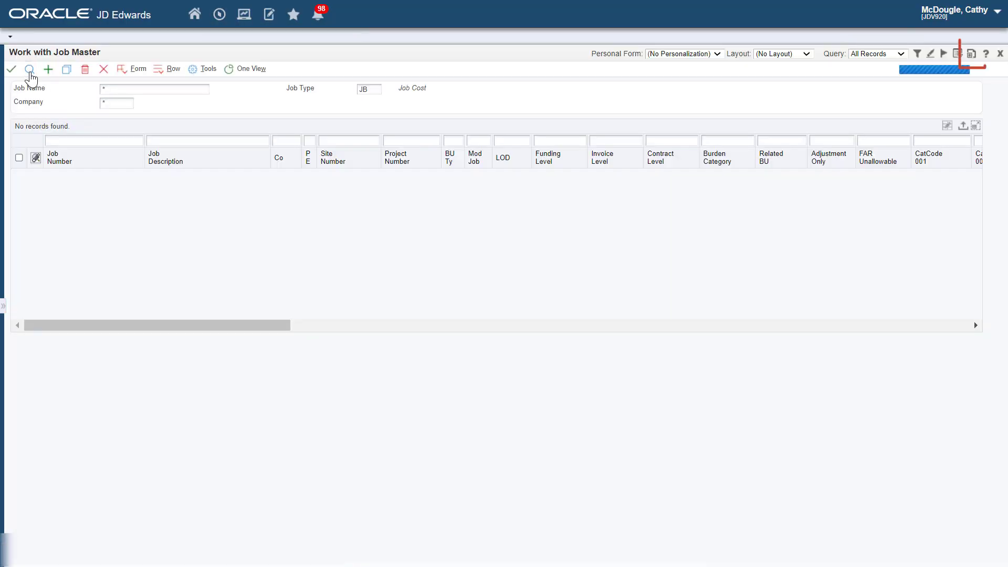
left_click(19, 175)
left_click(11, 69)
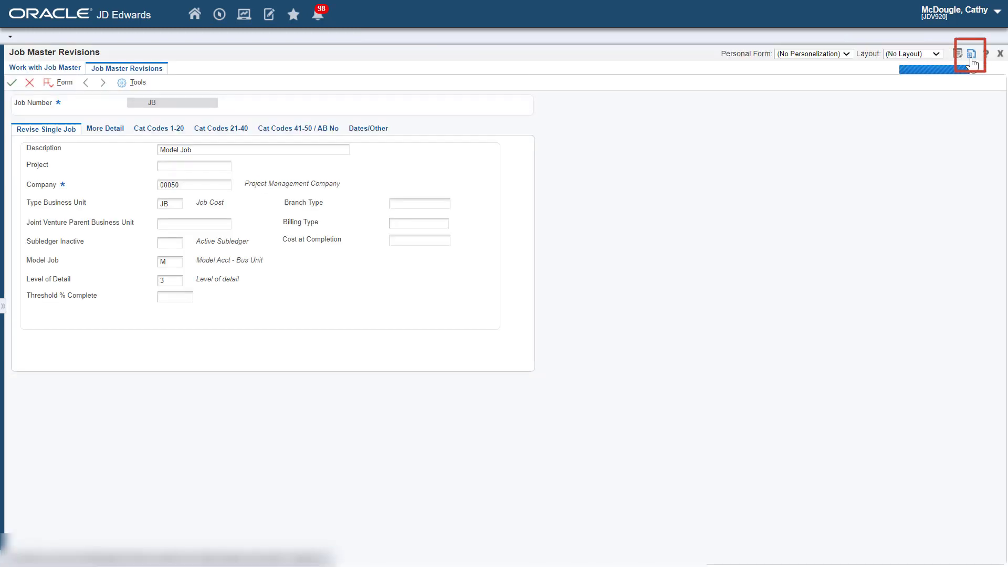
left_click(971, 55)
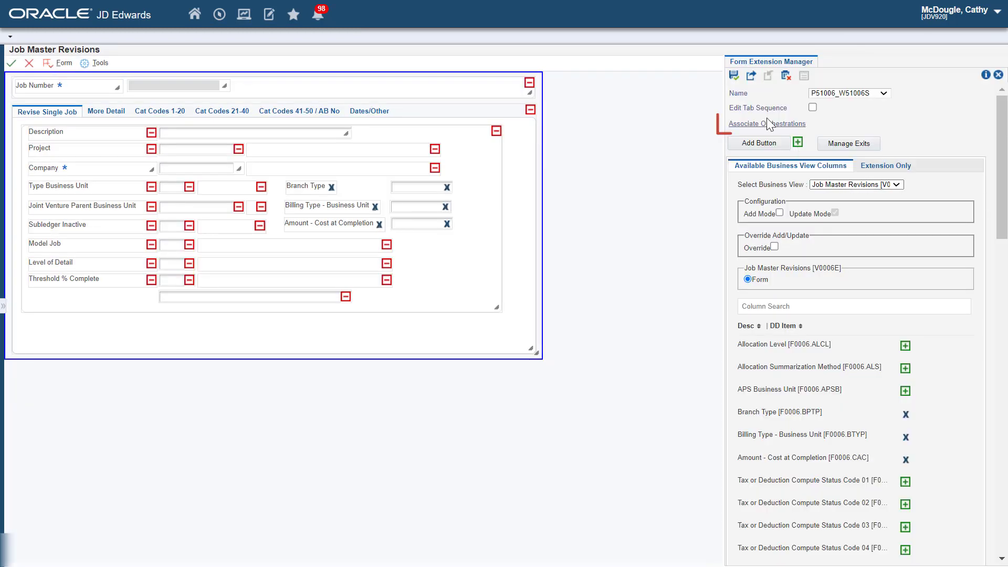
Step: Associate logic with the whole form's Dialog is Initialized event and browse saved logic extensions
left_click(758, 124)
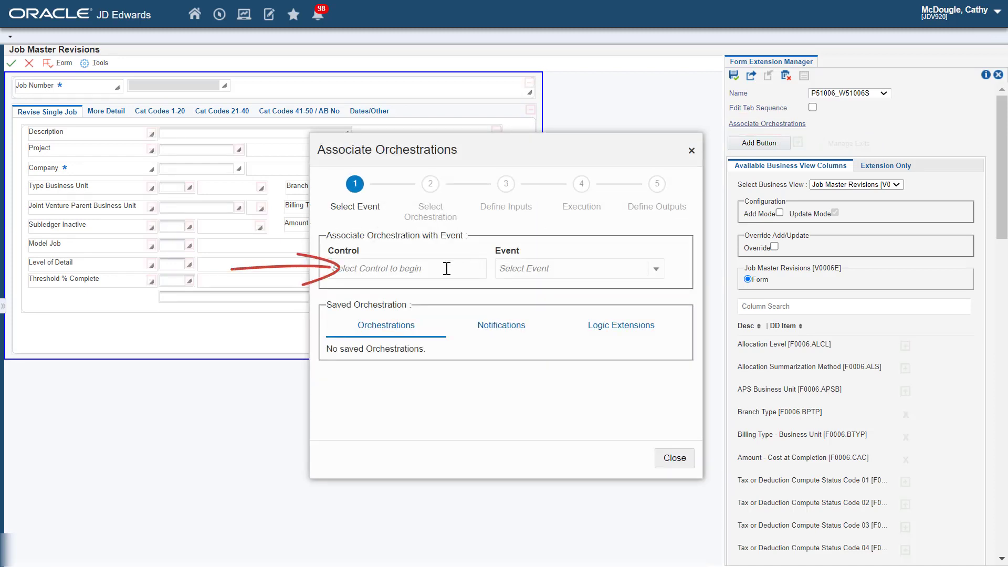
left_click(8, 87)
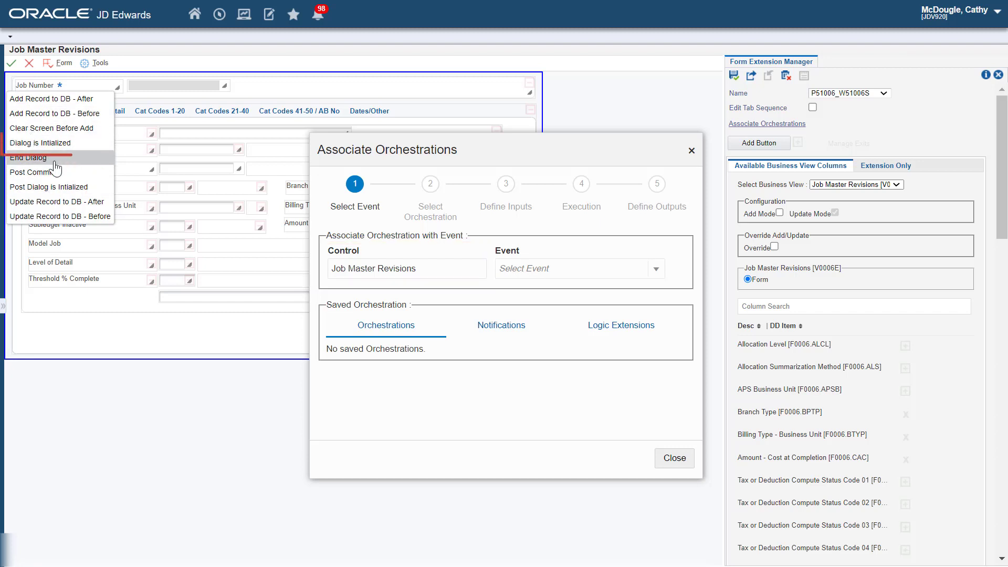
left_click(69, 146)
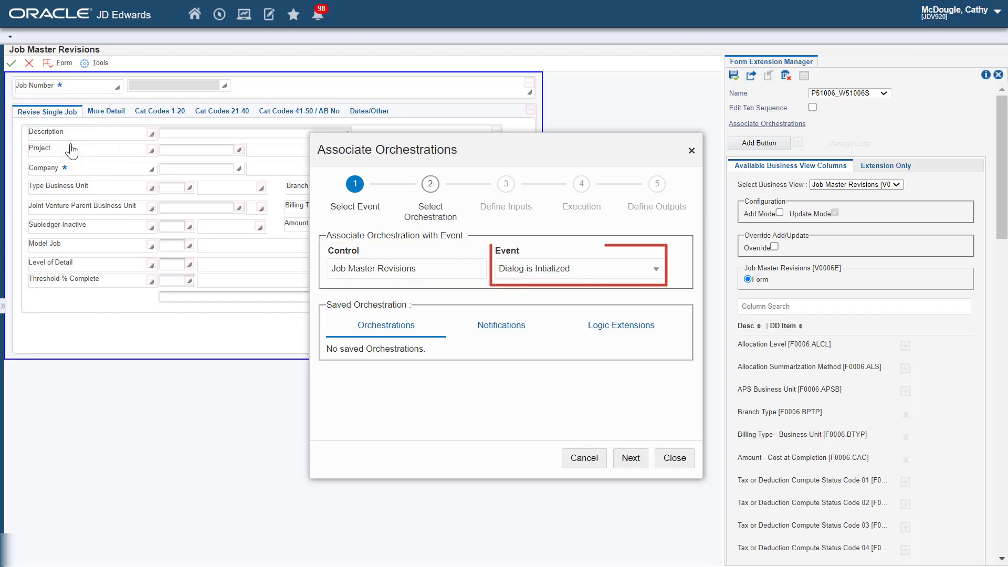
left_click(630, 325)
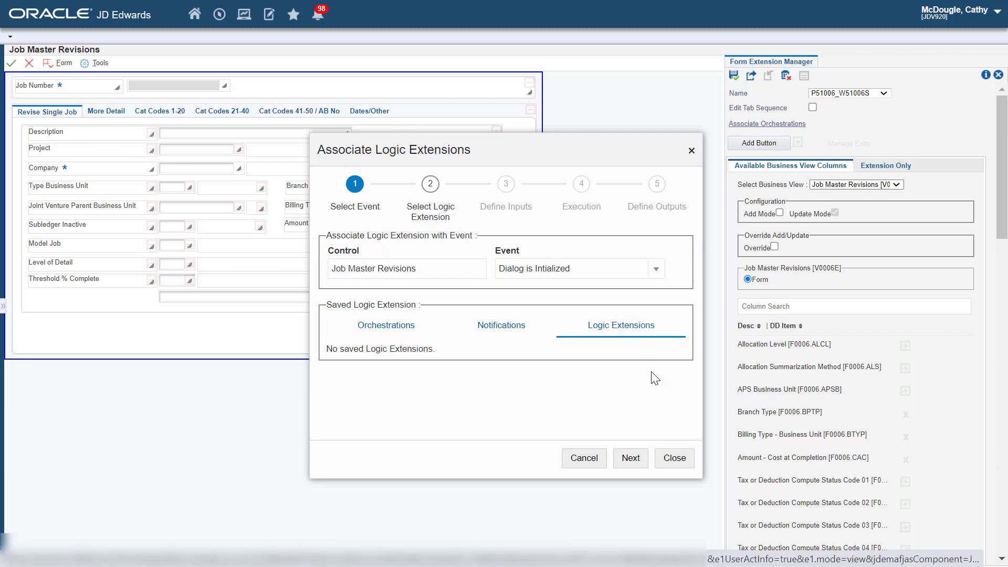
left_click(632, 462)
left_click(640, 255)
scroll(454, 370, "down", 2)
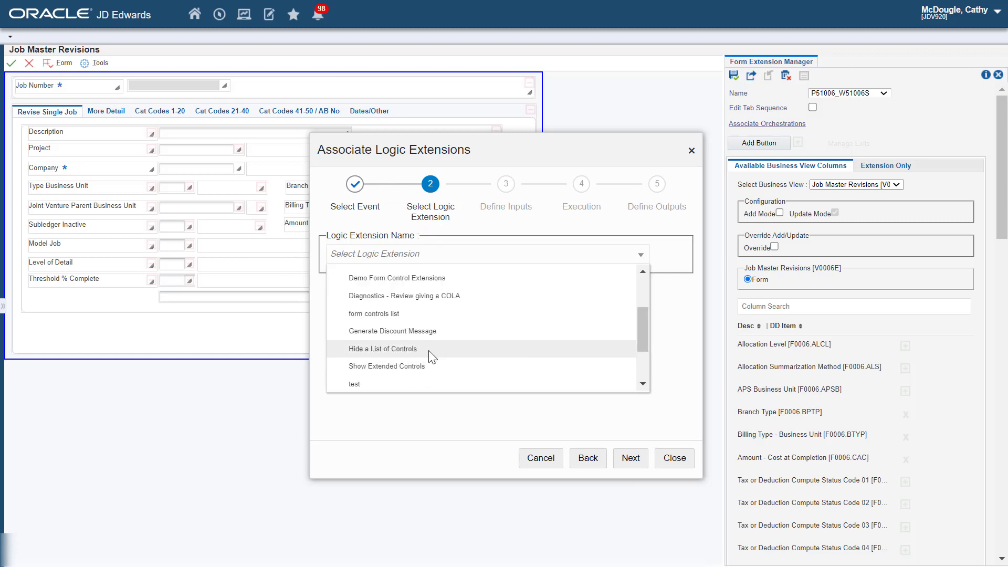
Step: Choose the Hide a List of Controls extension and open its Controls to Hide mapping
left_click(432, 349)
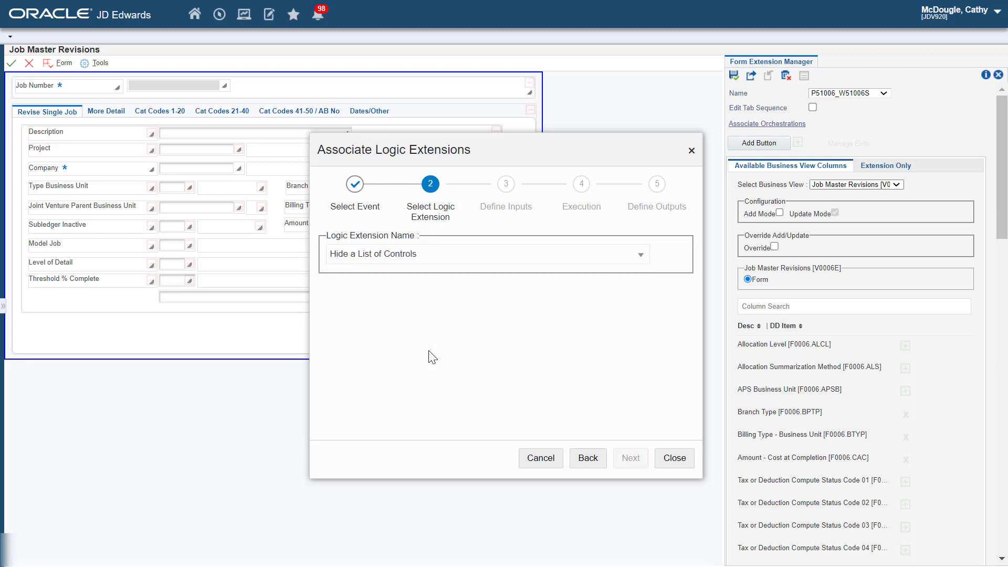
left_click(630, 462)
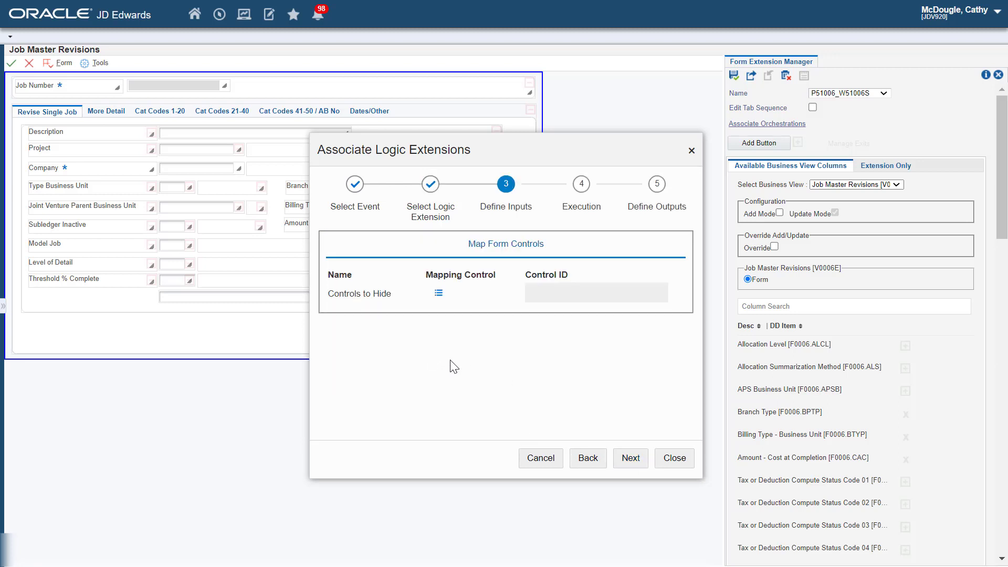
left_click(438, 294)
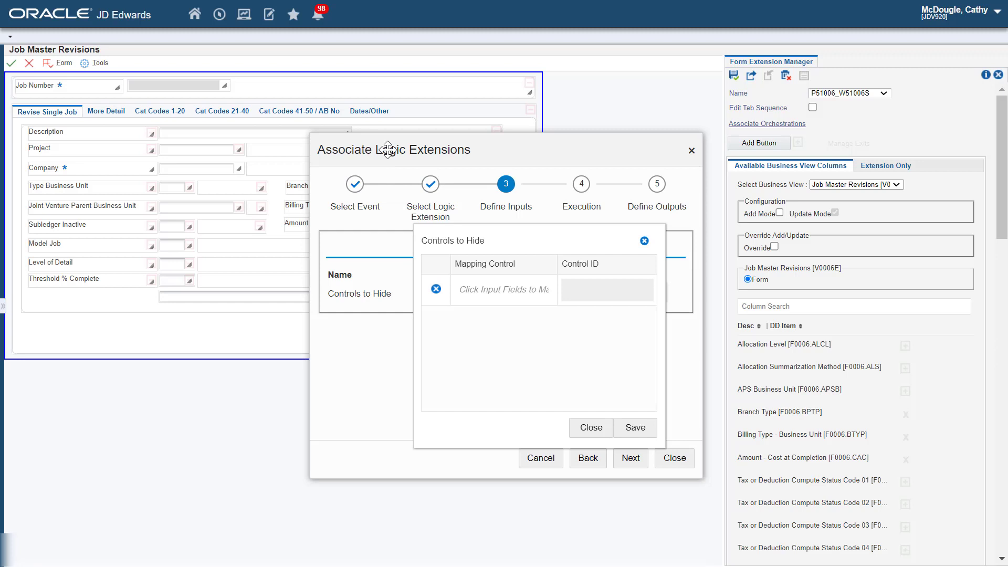
left_click_drag(387, 149, 583, 145)
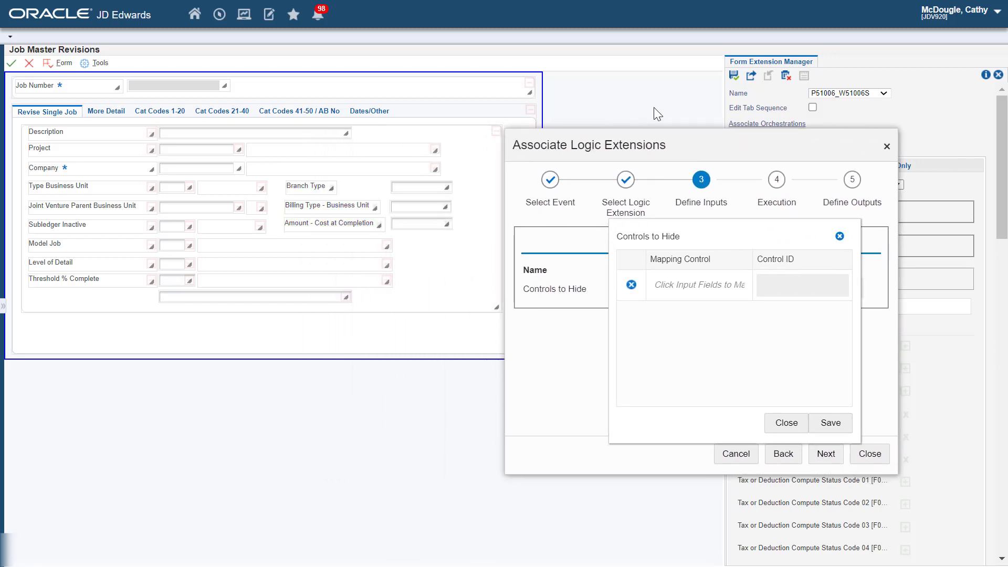
left_click(666, 293)
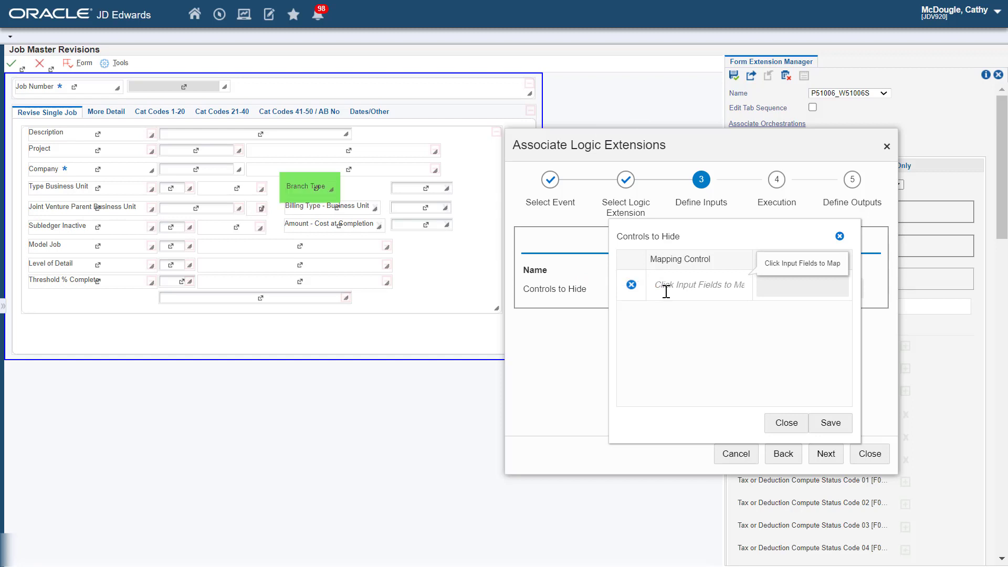
Step: Add the Branch Type and Billing Type - Business Unit labels and input fields to Controls to Hide
left_click(316, 189)
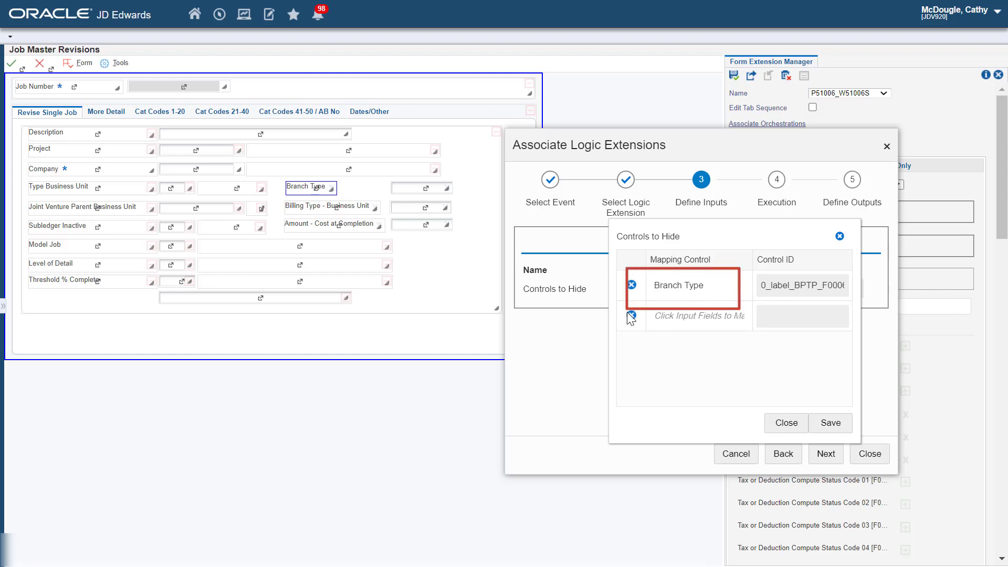
left_click(661, 318)
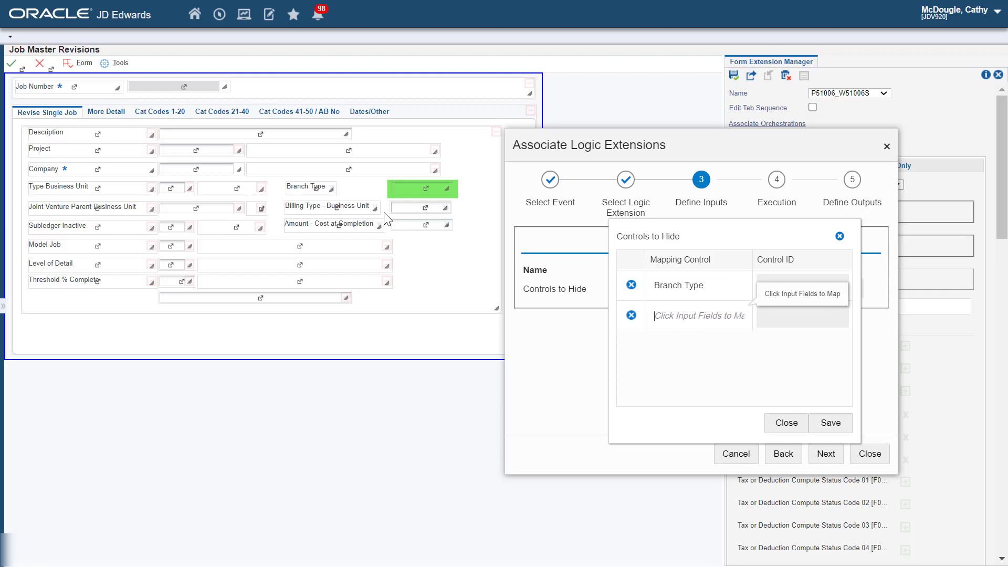
left_click(411, 193)
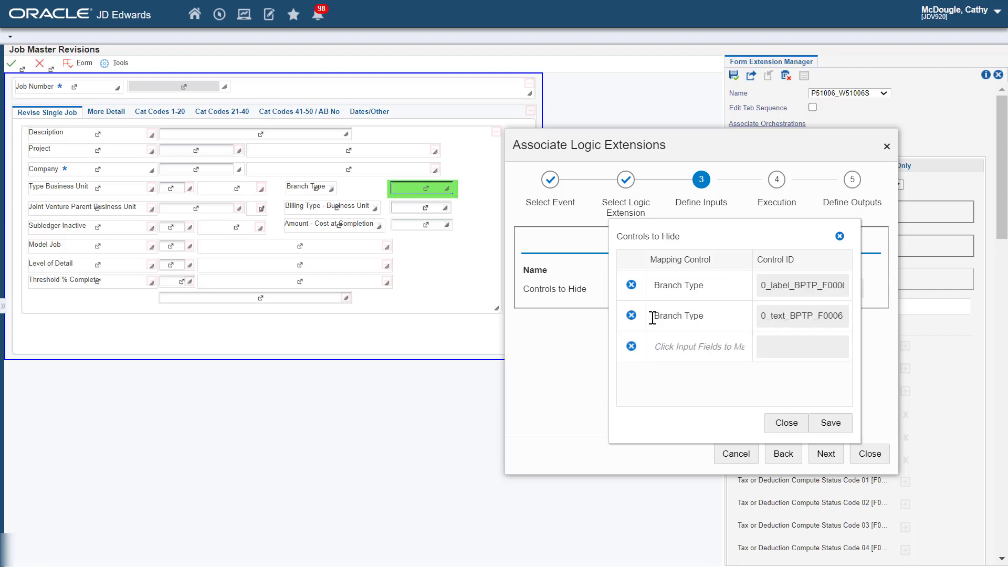
left_click(663, 348)
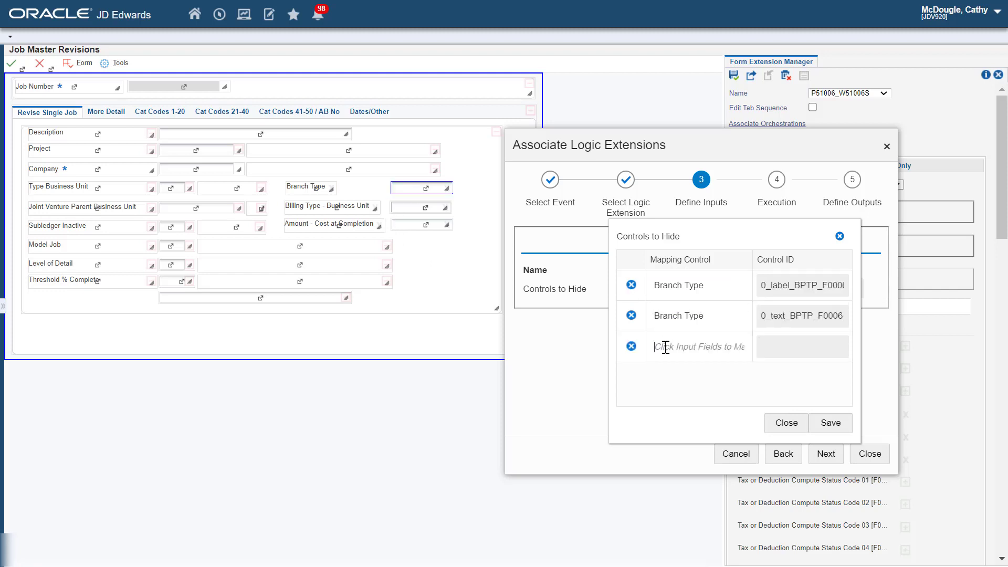
left_click(348, 210)
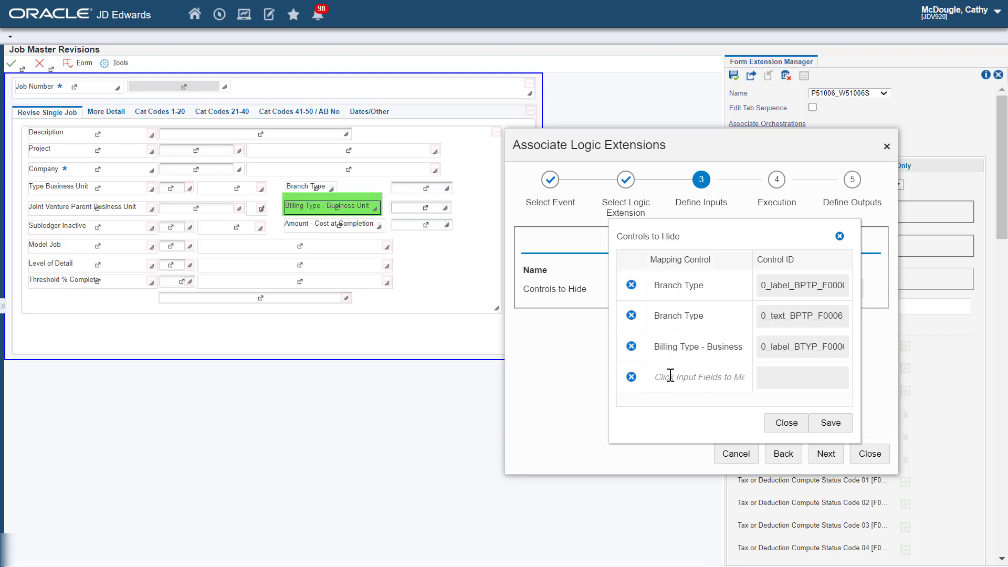
left_click(671, 376)
left_click(413, 210)
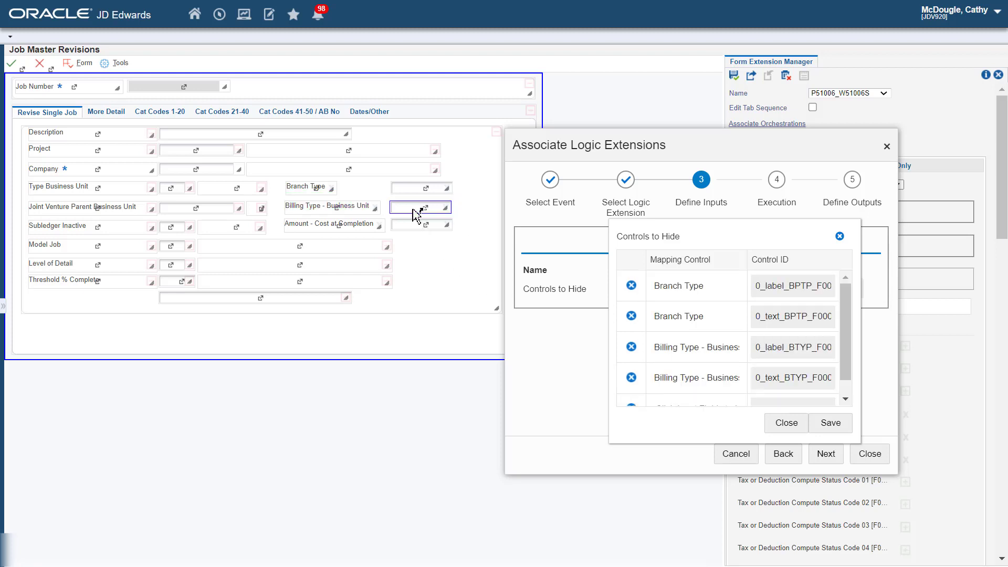
Step: Add the Amount - Cost at Completion label and field to Controls to Hide and save the list
left_click(846, 401)
left_click(712, 389)
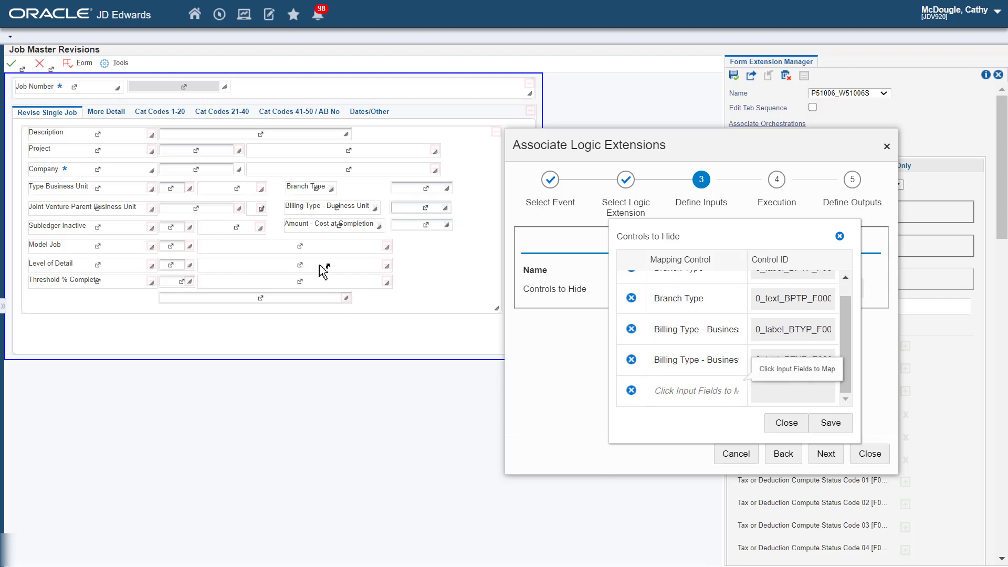
left_click(318, 227)
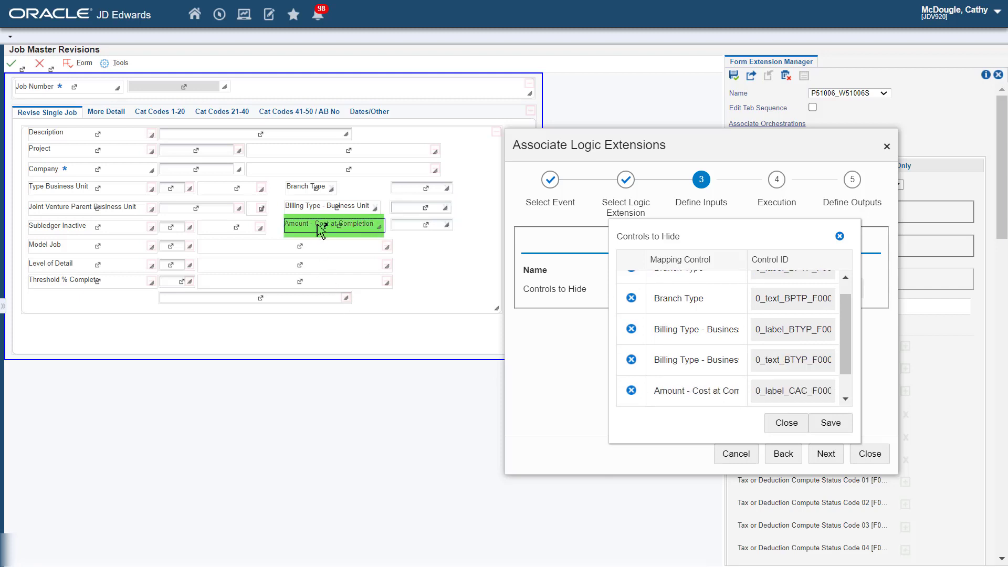
left_click(846, 399)
left_click(712, 388)
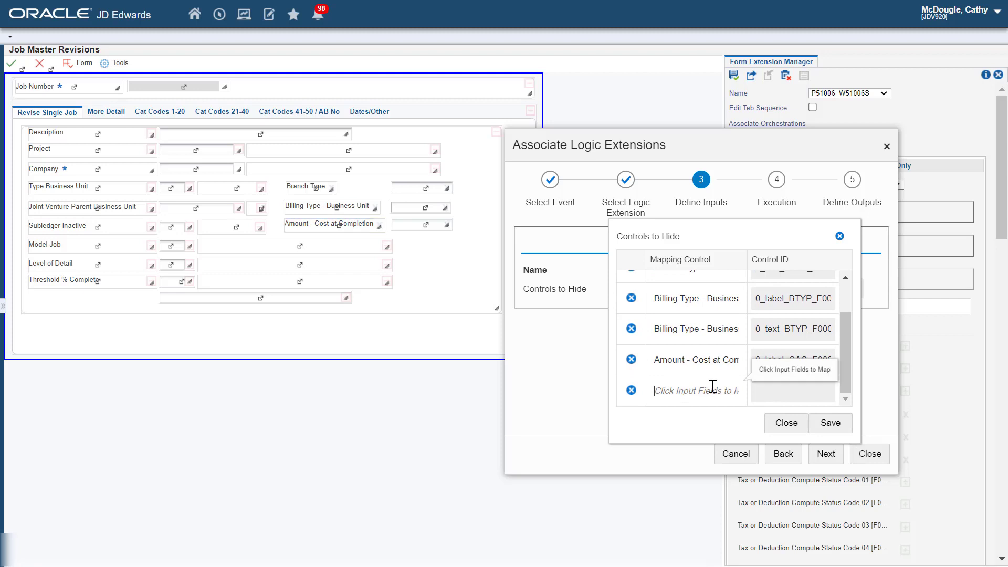
left_click(422, 225)
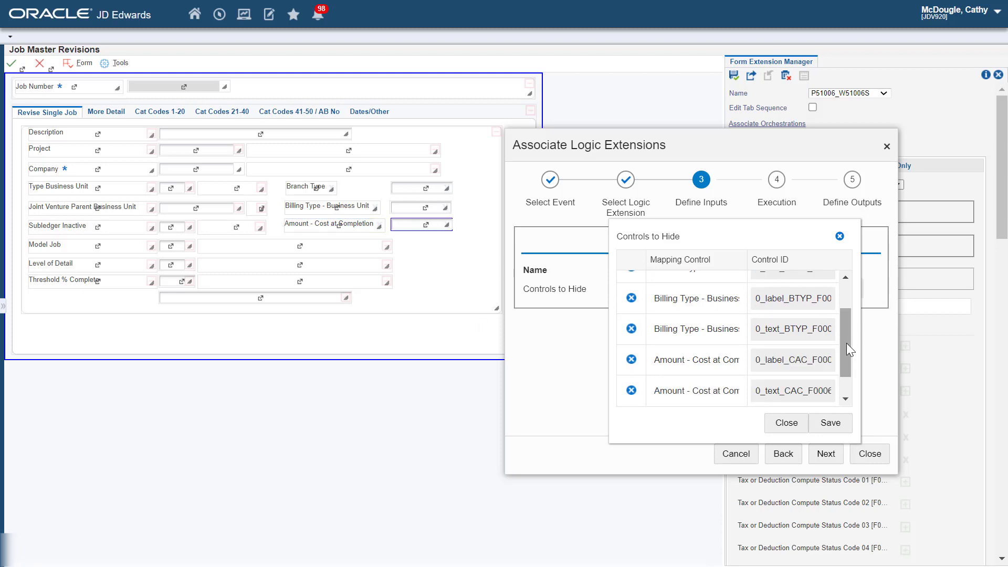
scroll(847, 343, "down", 1)
left_click(846, 277)
left_click(846, 277)
left_click(847, 277)
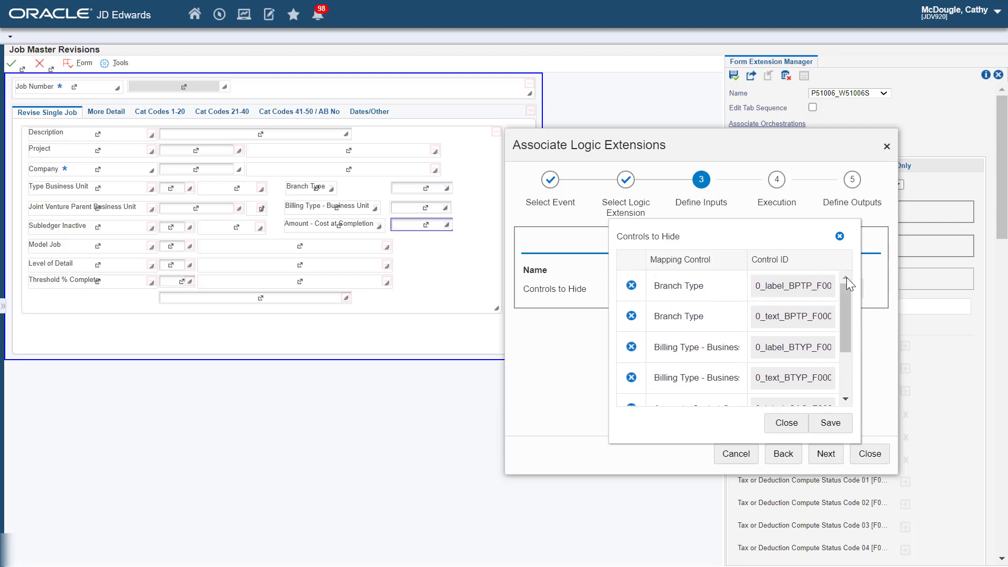
left_click(845, 400)
left_click(845, 400)
left_click(846, 400)
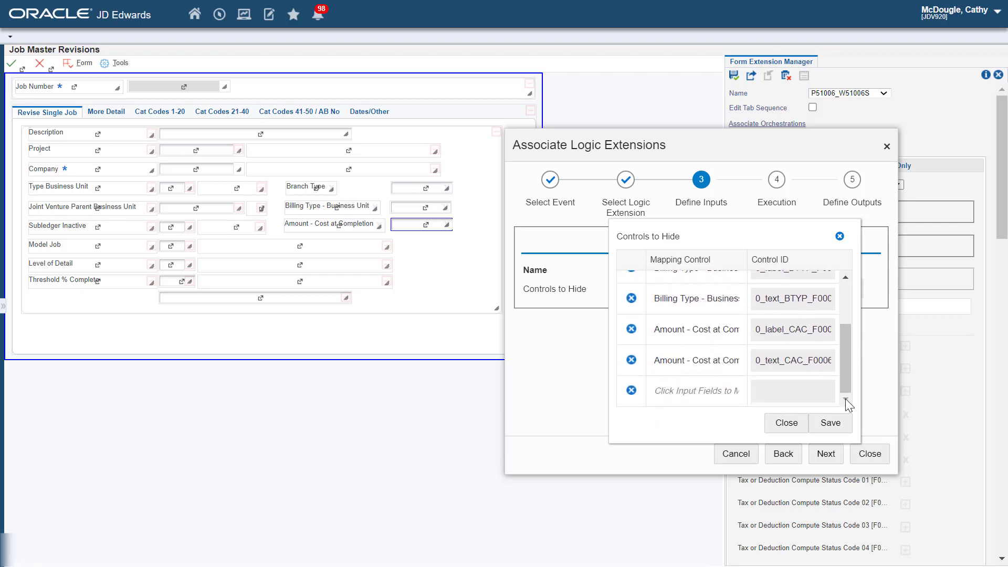
left_click(832, 422)
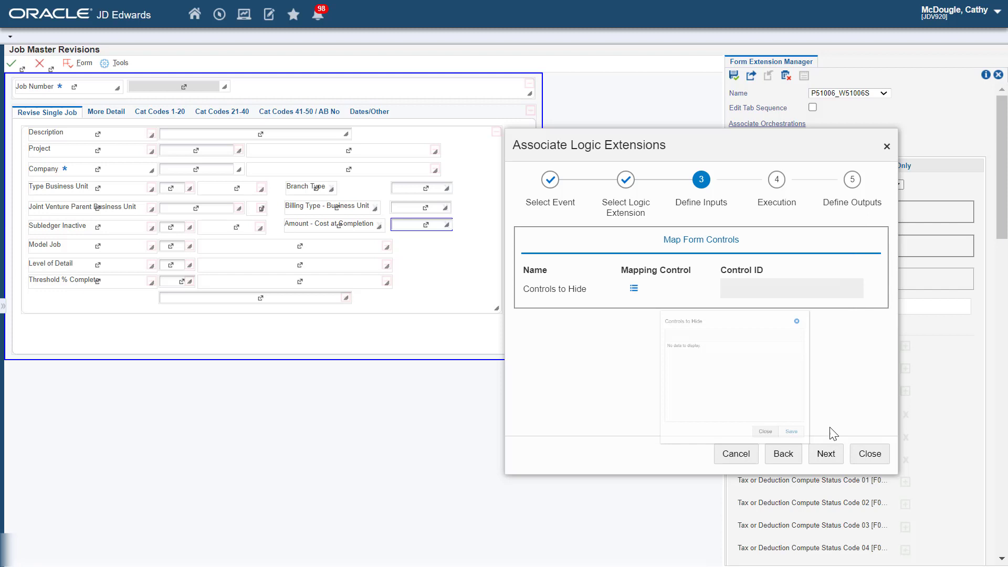
Step: Skip through Execution and Define Outputs and save the Hide a List of Controls association
left_click(827, 455)
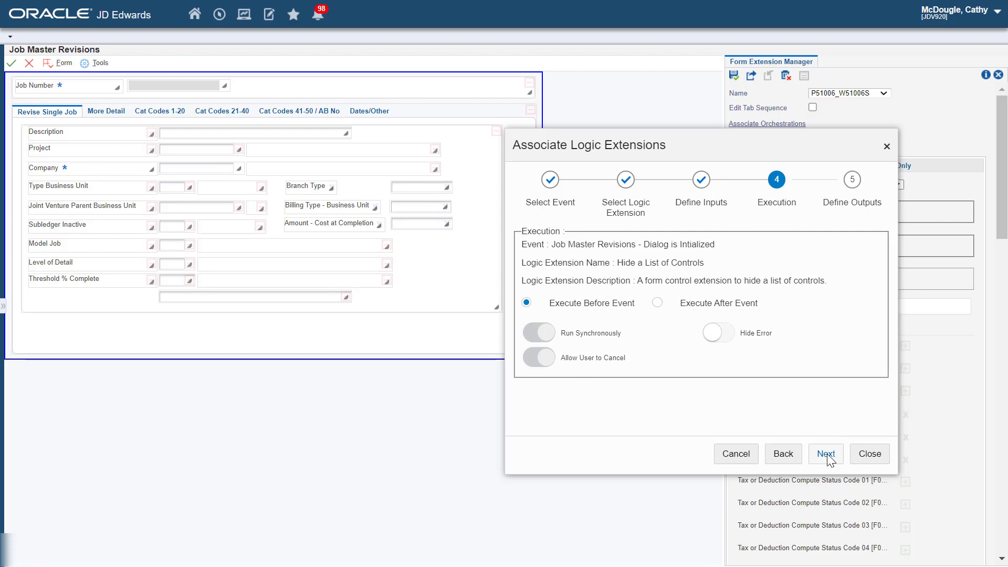
left_click(826, 455)
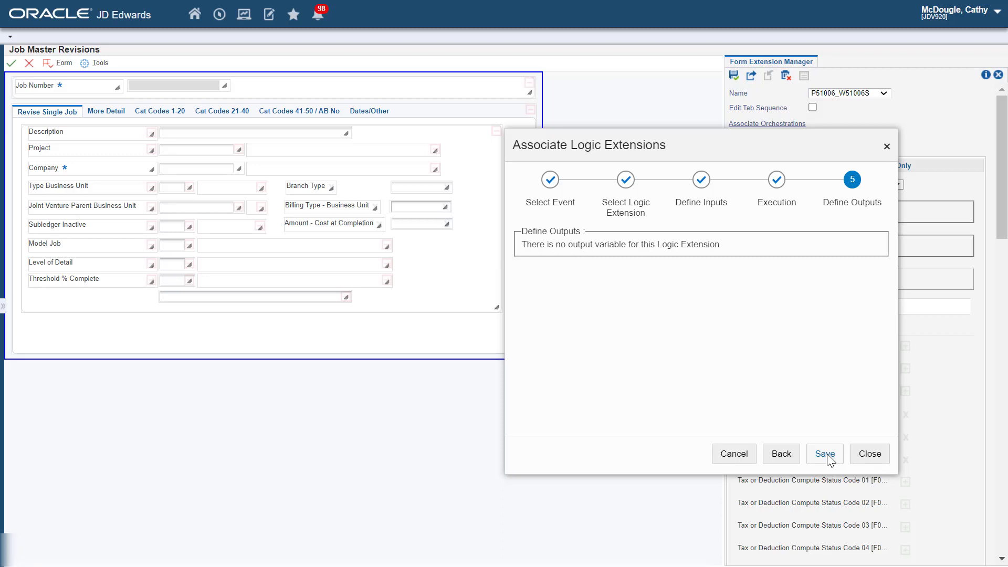
left_click(829, 457)
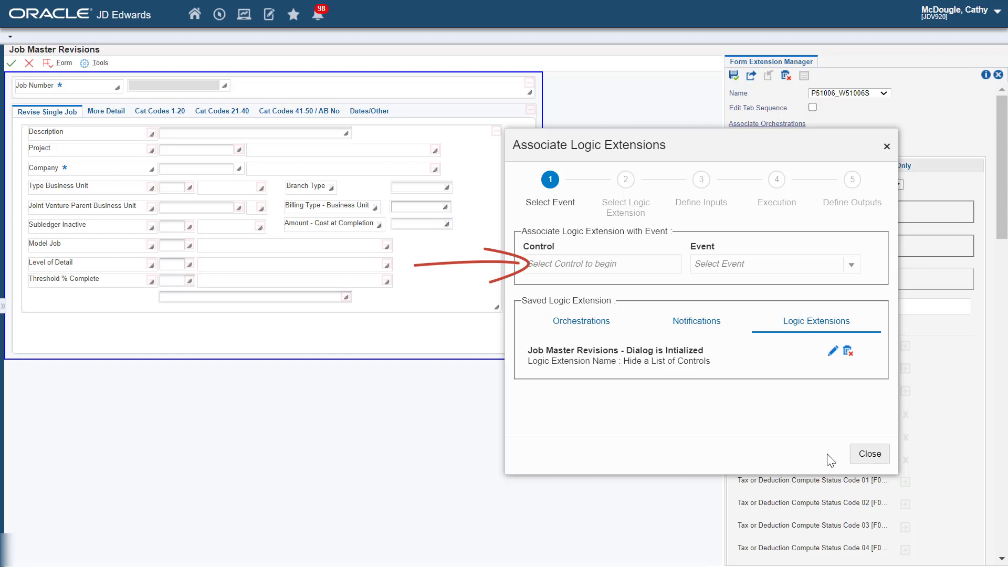
Step: Pick the form's Post Dialog is Initialized event and select the Show Extended Controls extension
left_click(9, 95)
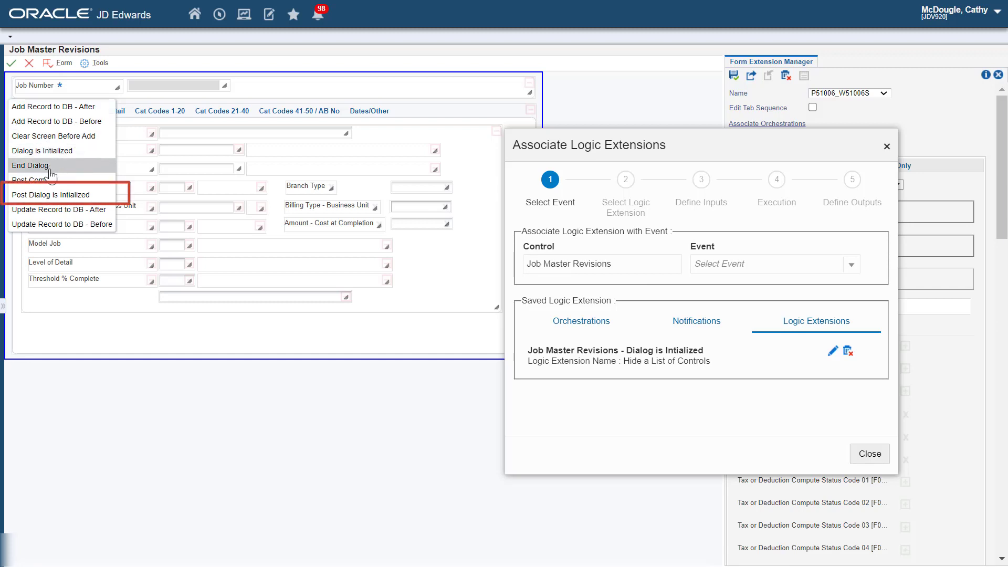
left_click(51, 194)
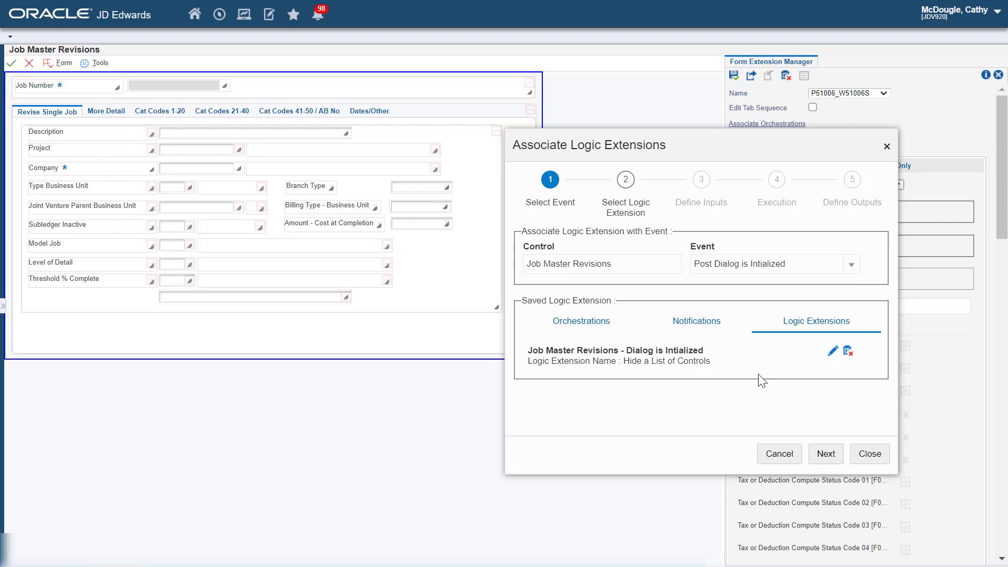
left_click(826, 455)
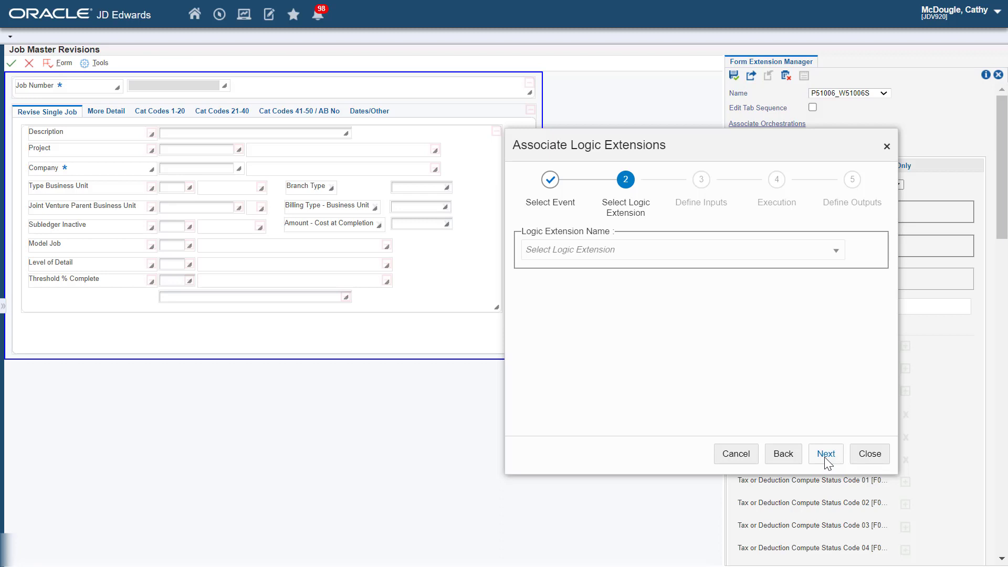
left_click(835, 251)
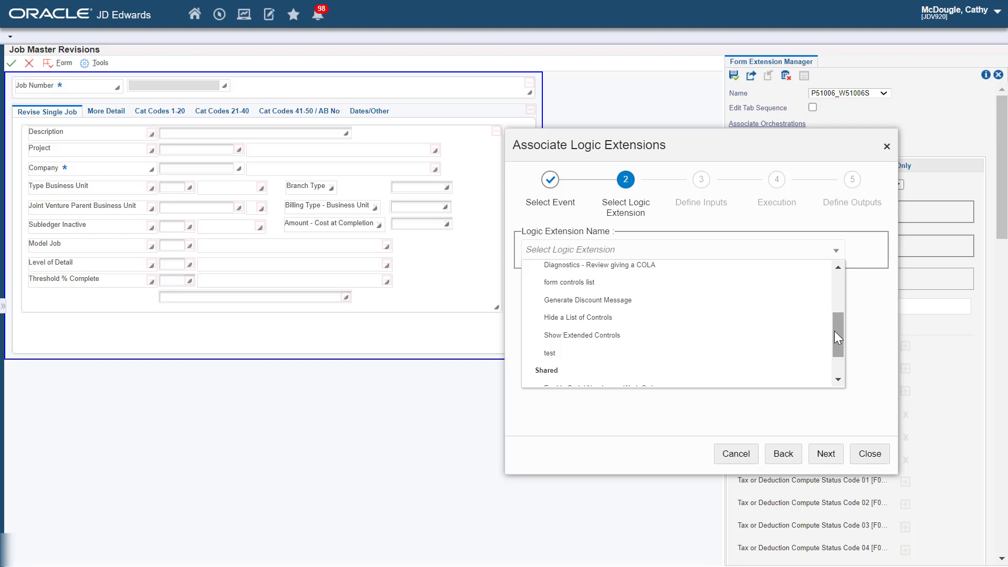
left_click(631, 335)
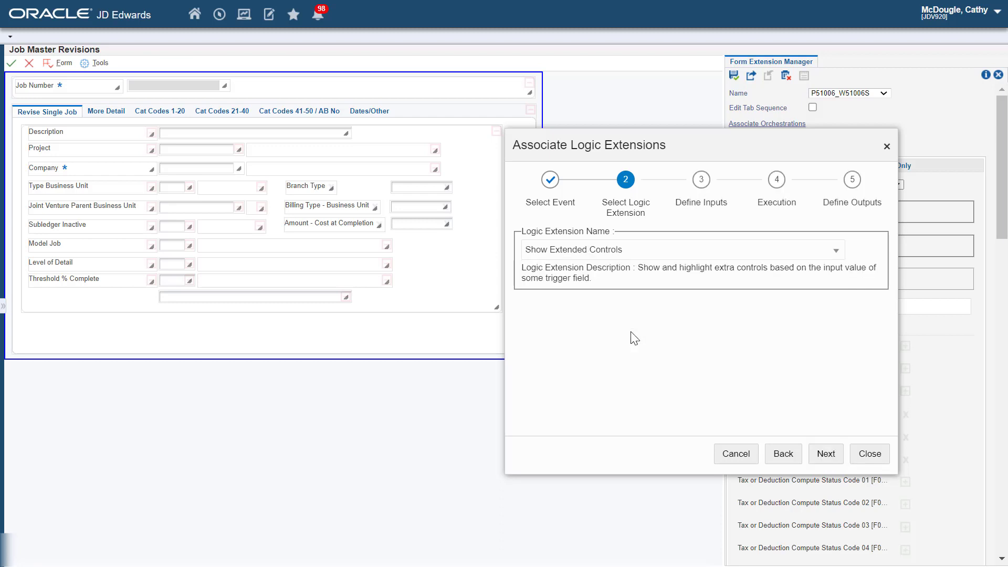
Step: Map the Field Trigger input to the form's Type Business Unit field
left_click(827, 454)
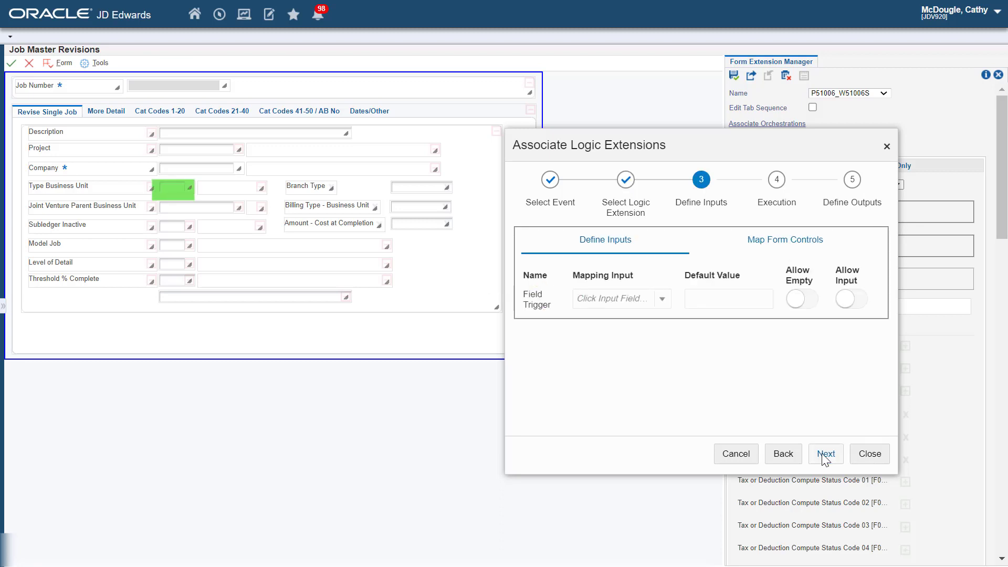
left_click(614, 299)
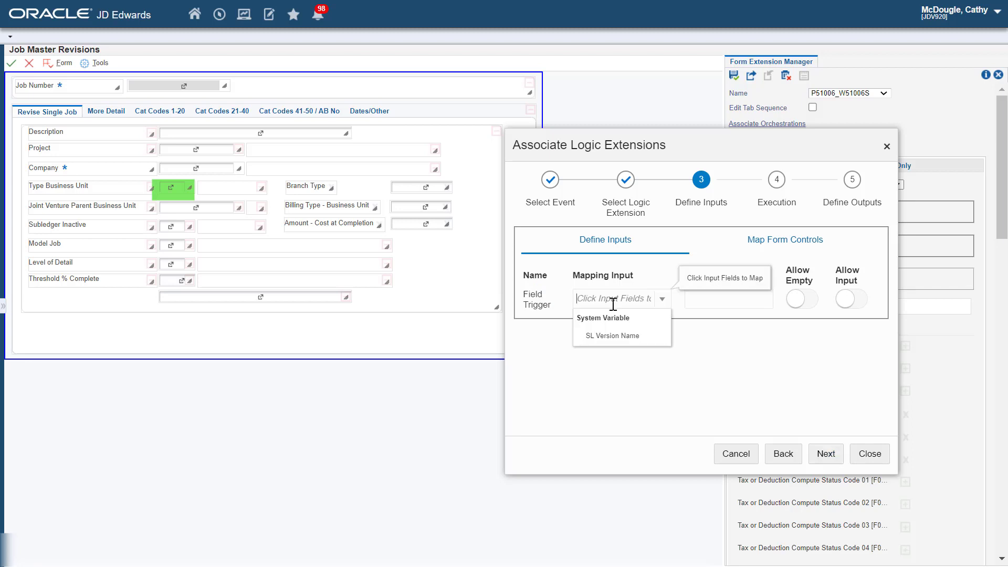
left_click(176, 191)
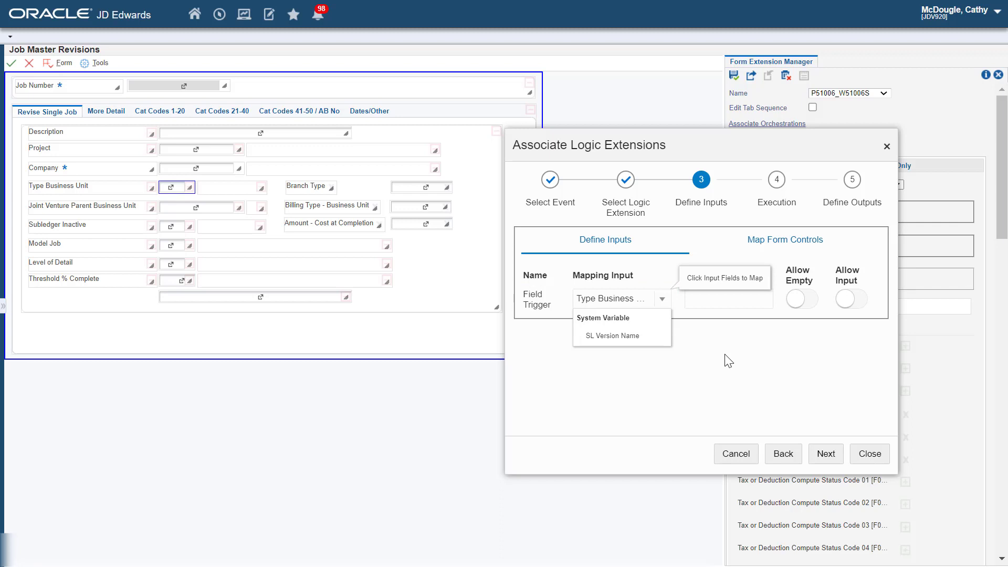
left_click(786, 251)
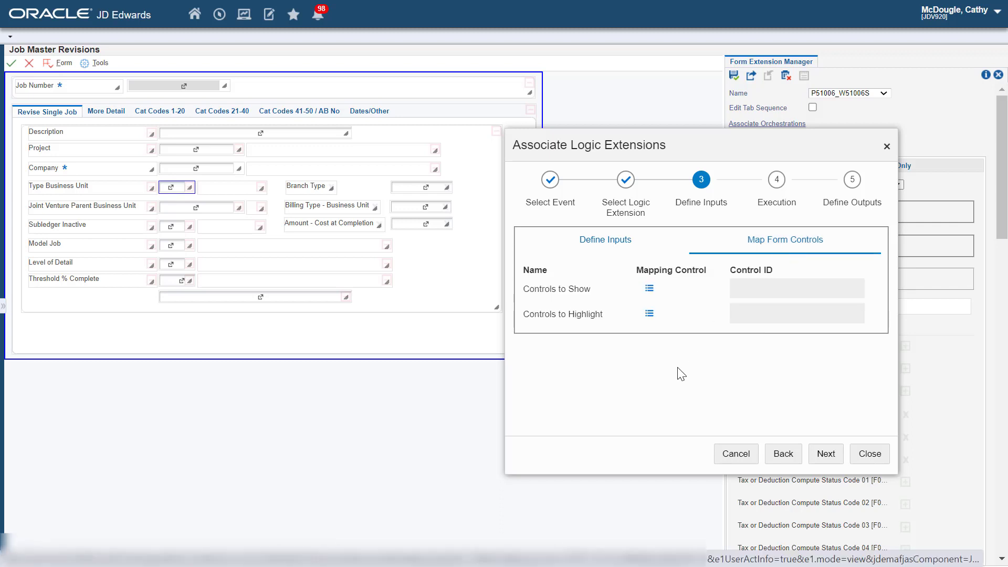
Step: Add the Branch Type and Billing Type - Business Unit labels and input fields to Controls to Show
left_click(650, 289)
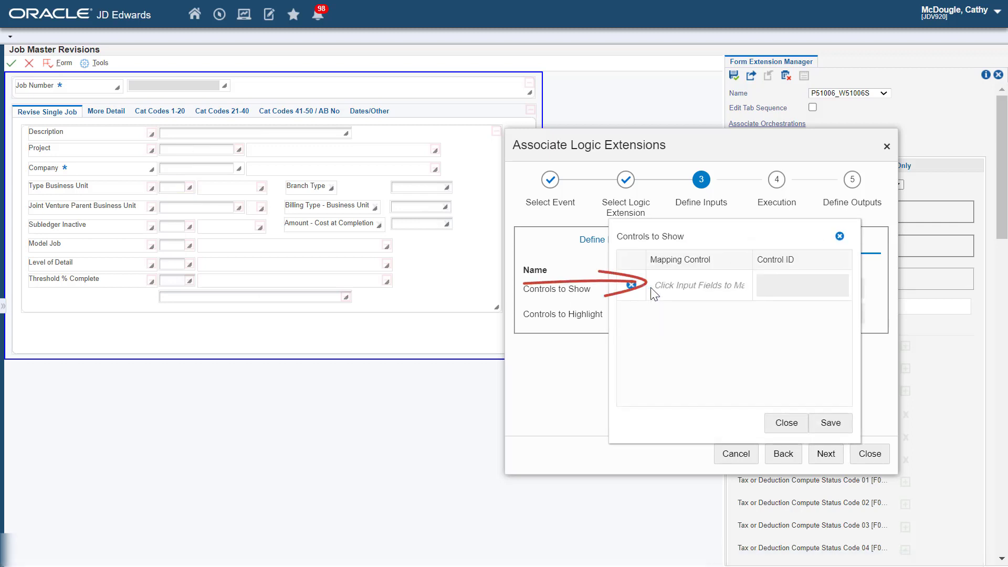
left_click(651, 286)
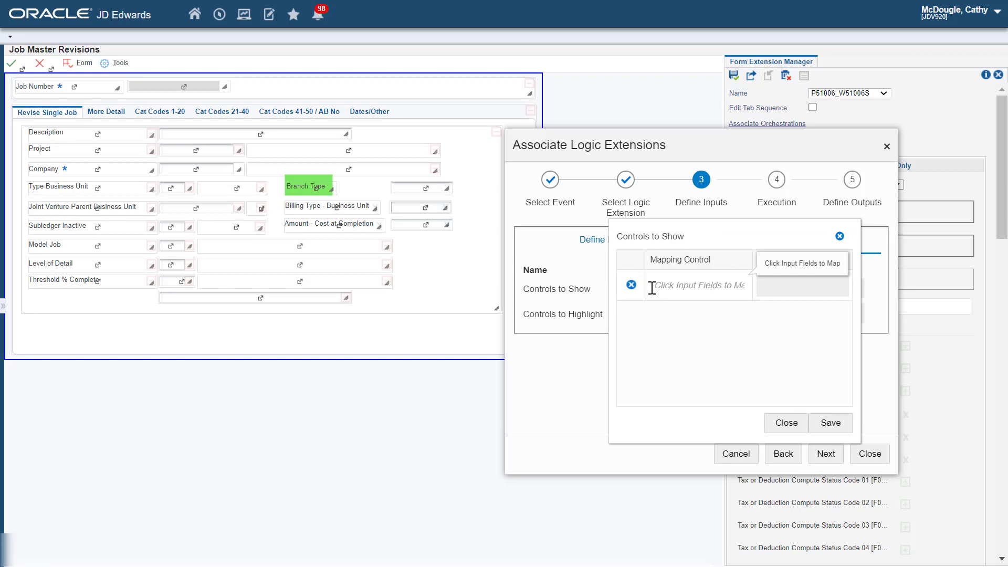
left_click(305, 194)
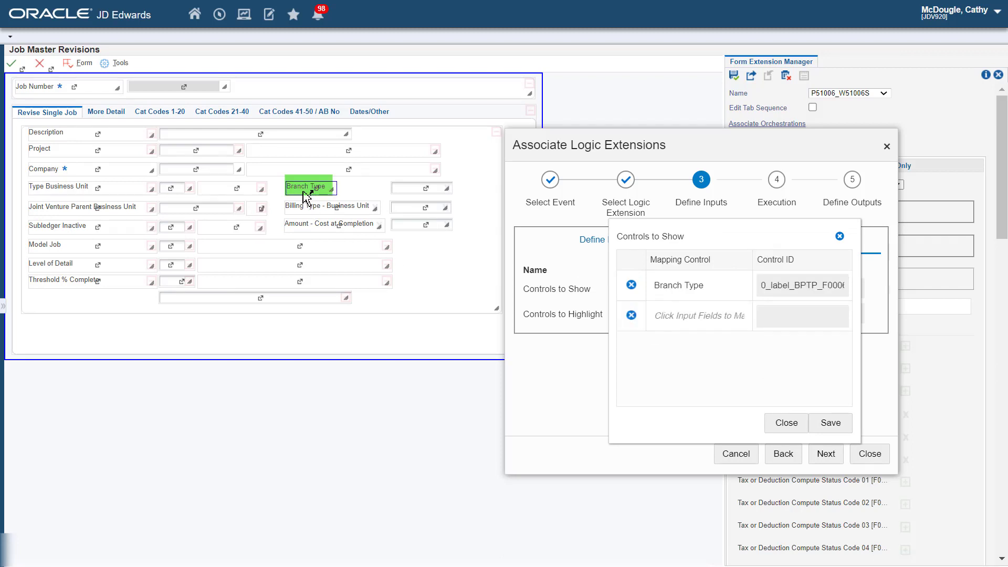
left_click(671, 315)
left_click(422, 189)
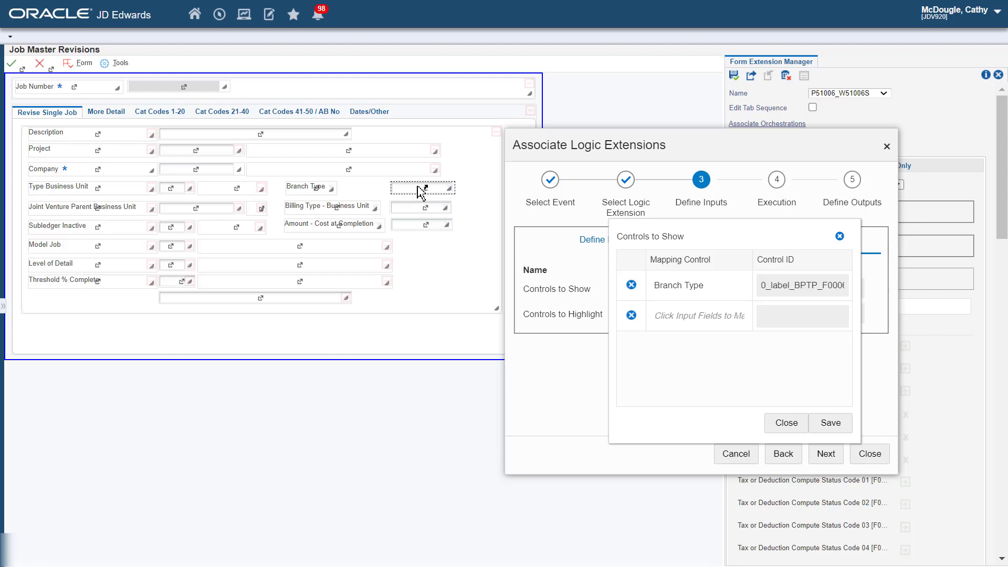
left_click(422, 189)
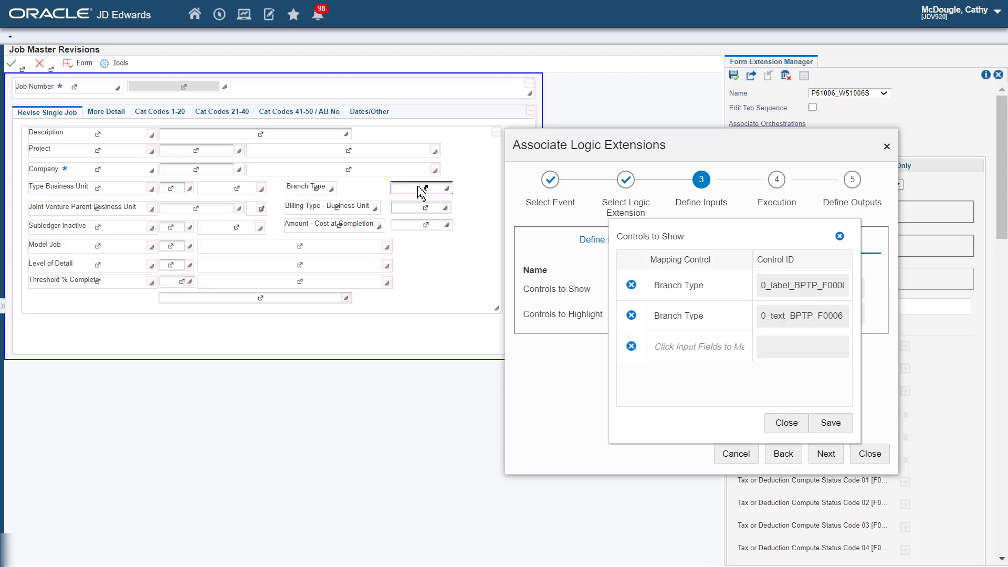
left_click(662, 342)
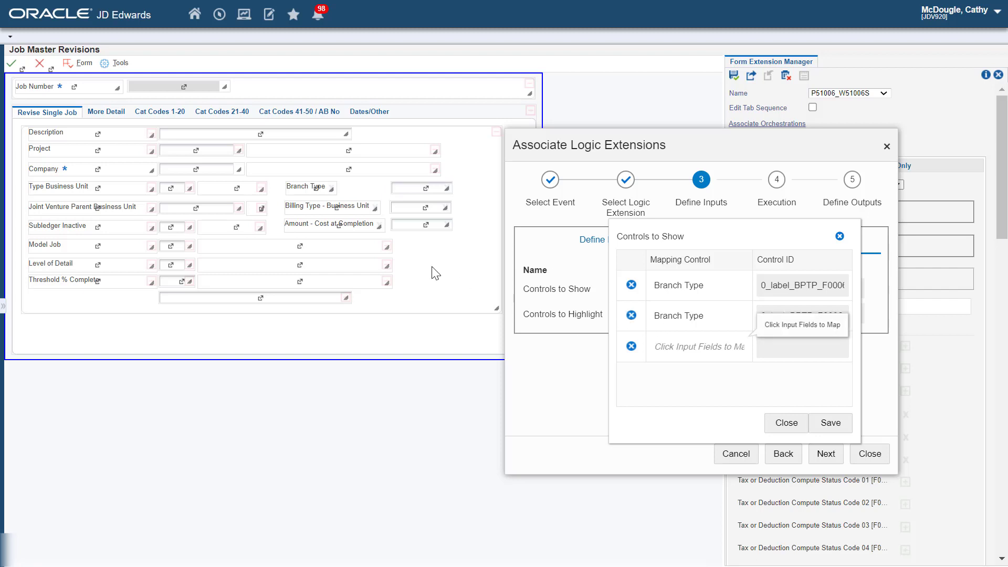
left_click(331, 208)
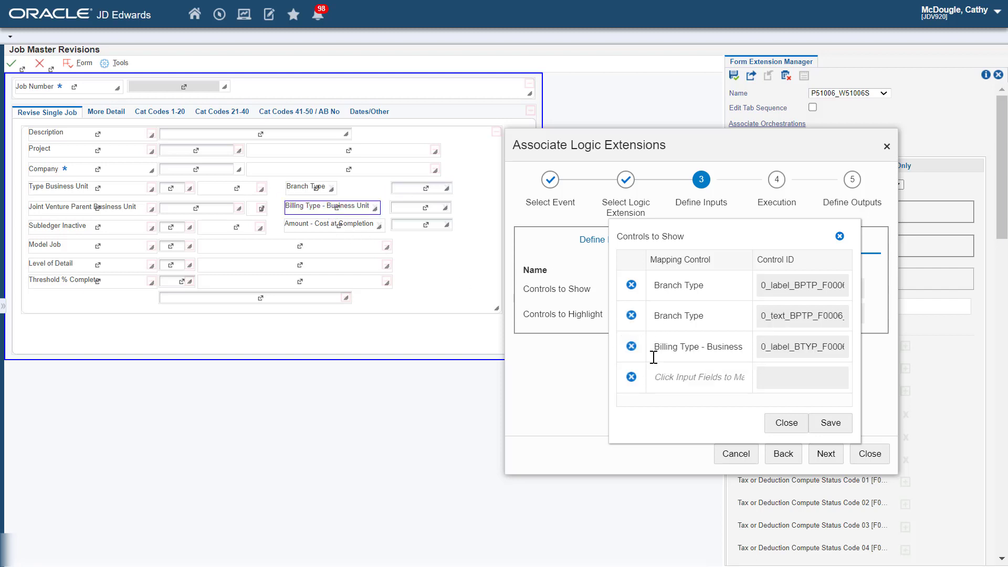
left_click(664, 378)
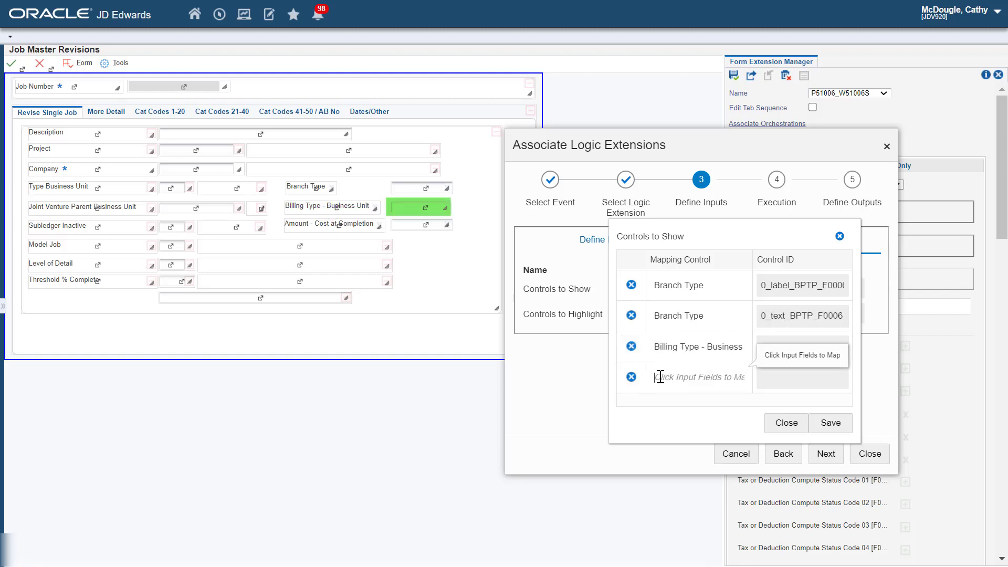
left_click(421, 208)
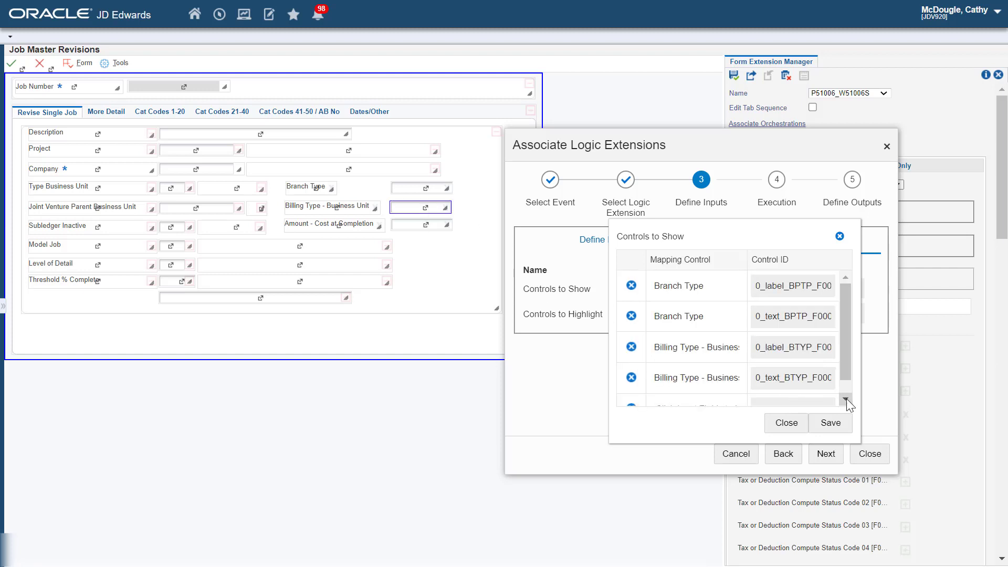
Step: Add the Amount - Cost at Completion label and field to Controls to Show and save the mapping
scroll(847, 398, "down", 1)
left_click(688, 393)
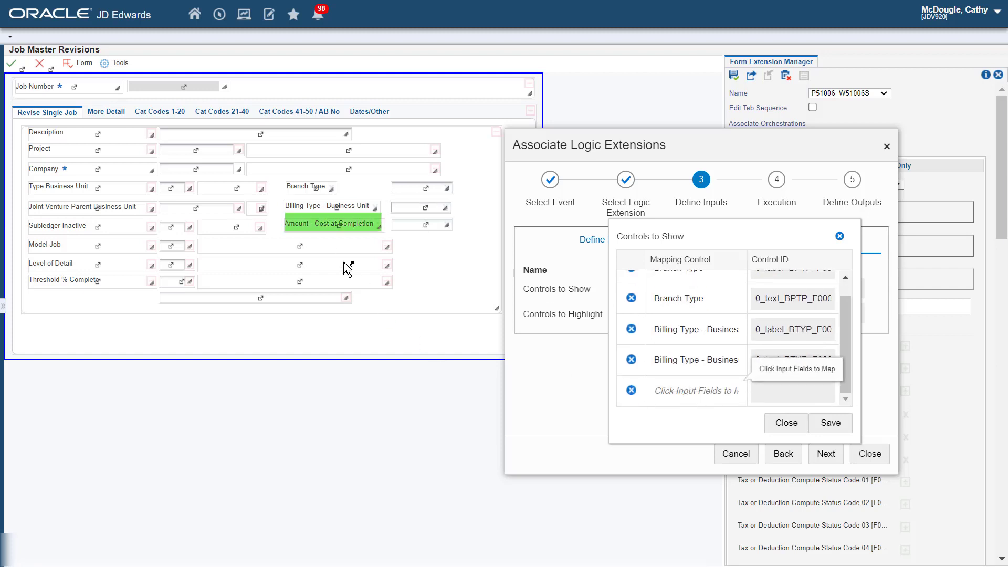
left_click(332, 224)
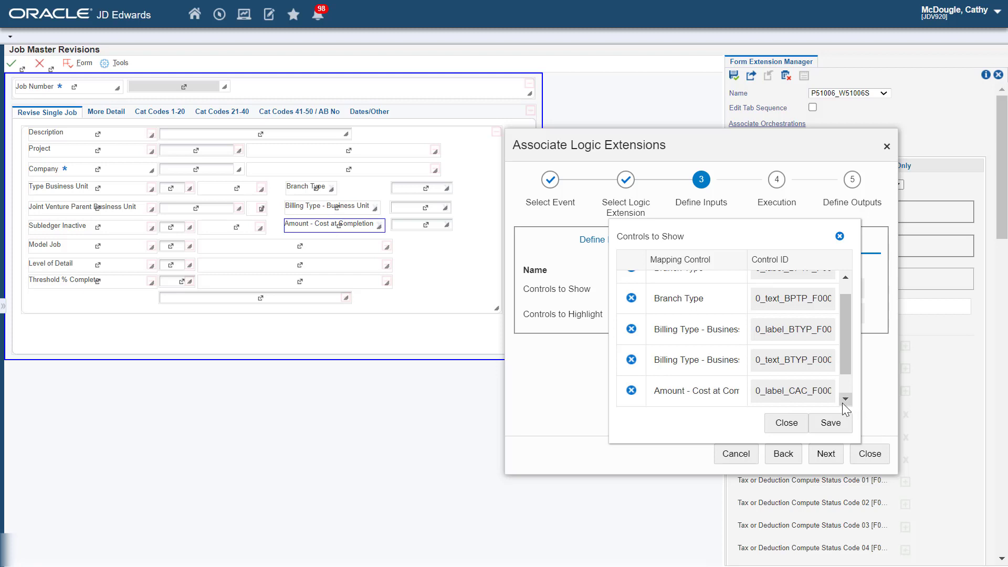
scroll(842, 402, "down", 1)
left_click(653, 398)
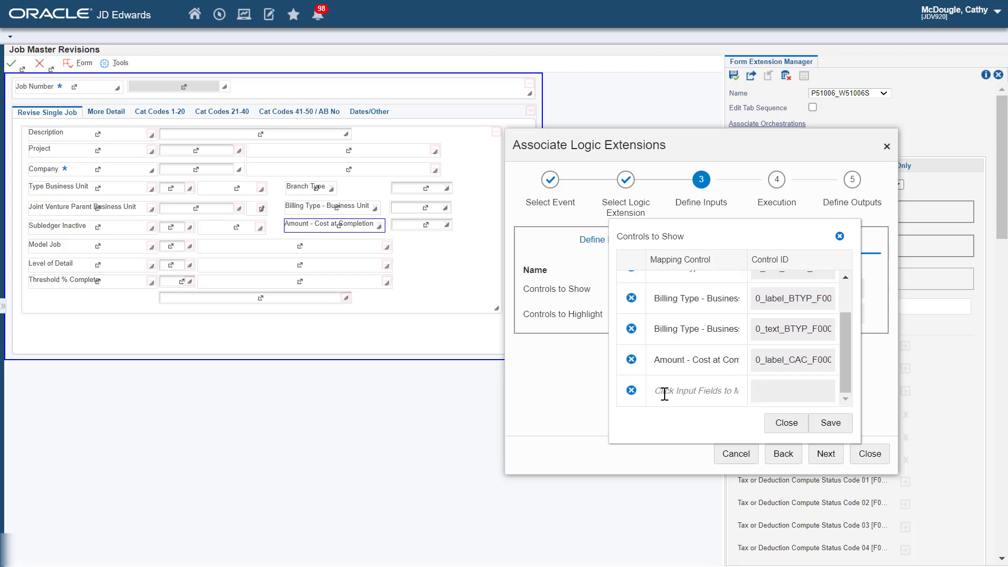
left_click(418, 226)
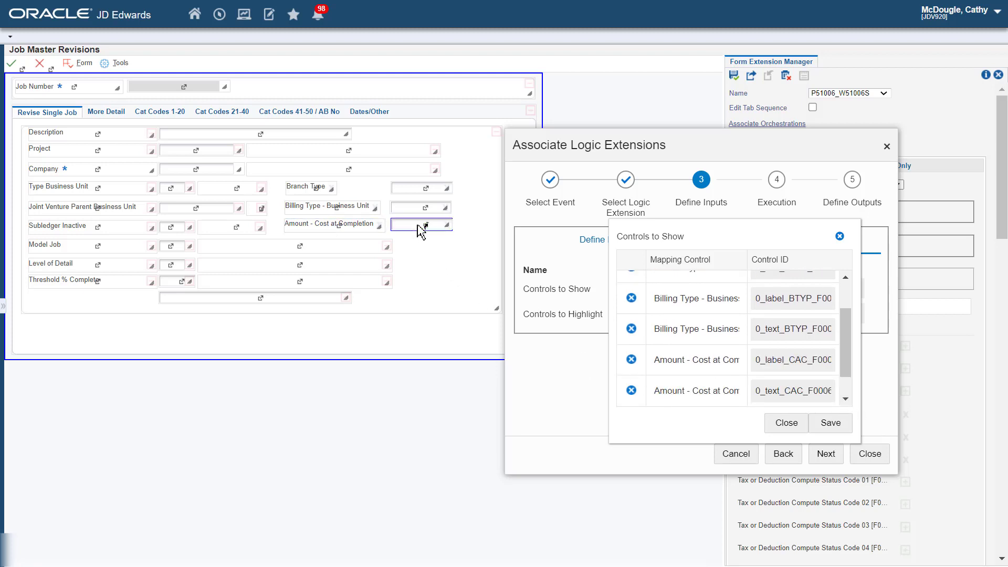
scroll(840, 388, "down", 3)
left_click(832, 423)
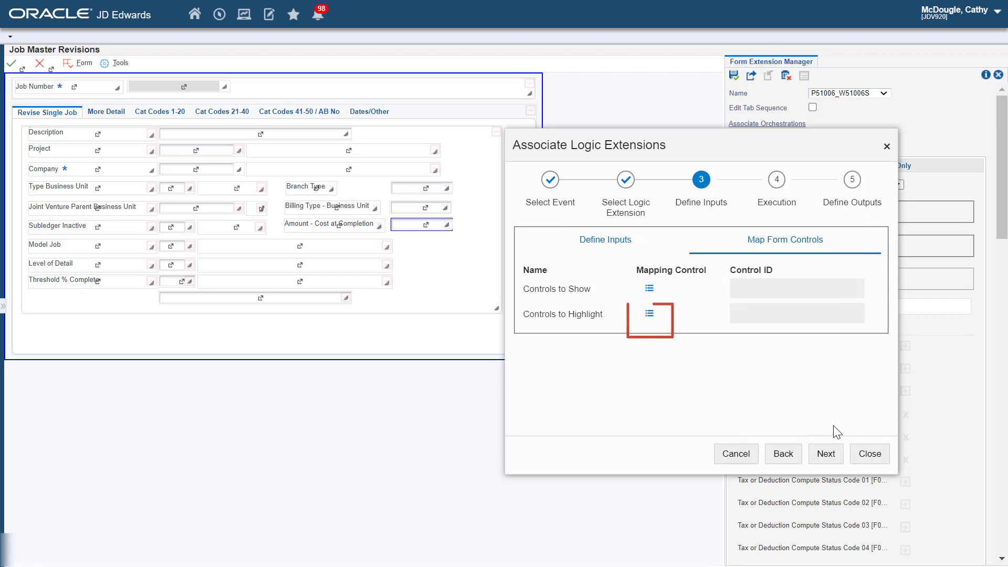
Step: Map the Billing Type - Business Unit input field as the control to highlight, save, and advance to Execution
left_click(649, 316)
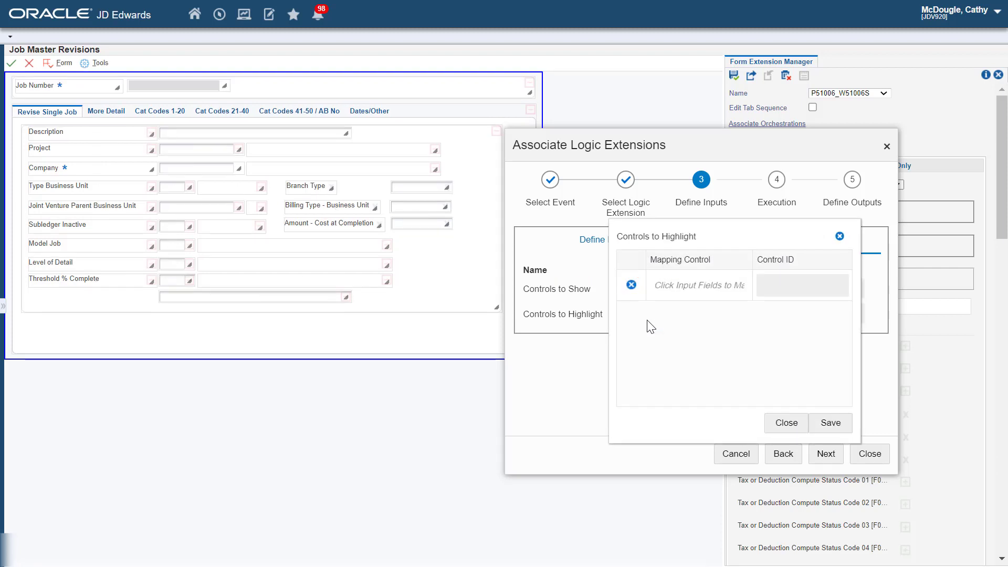
left_click(670, 288)
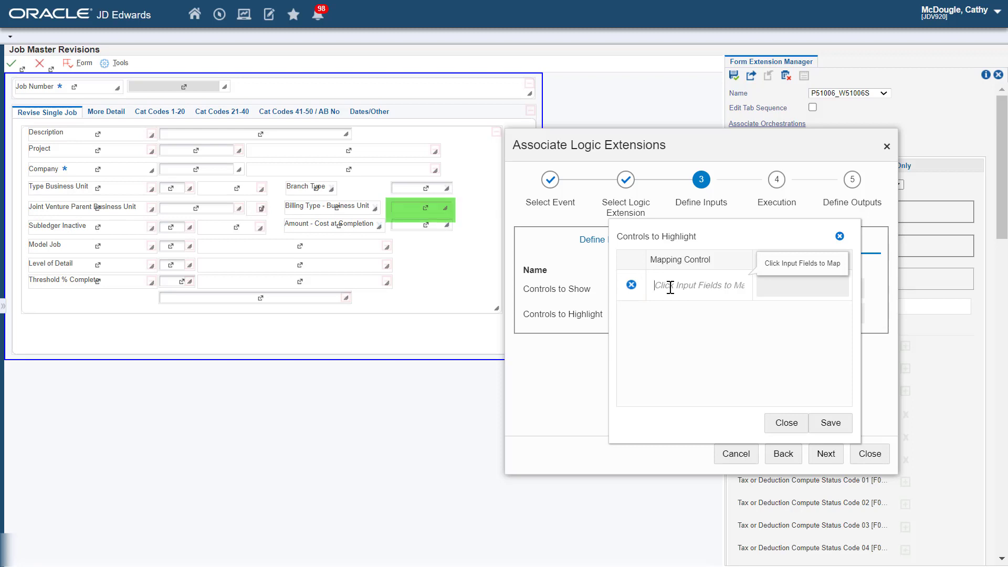
left_click(425, 207)
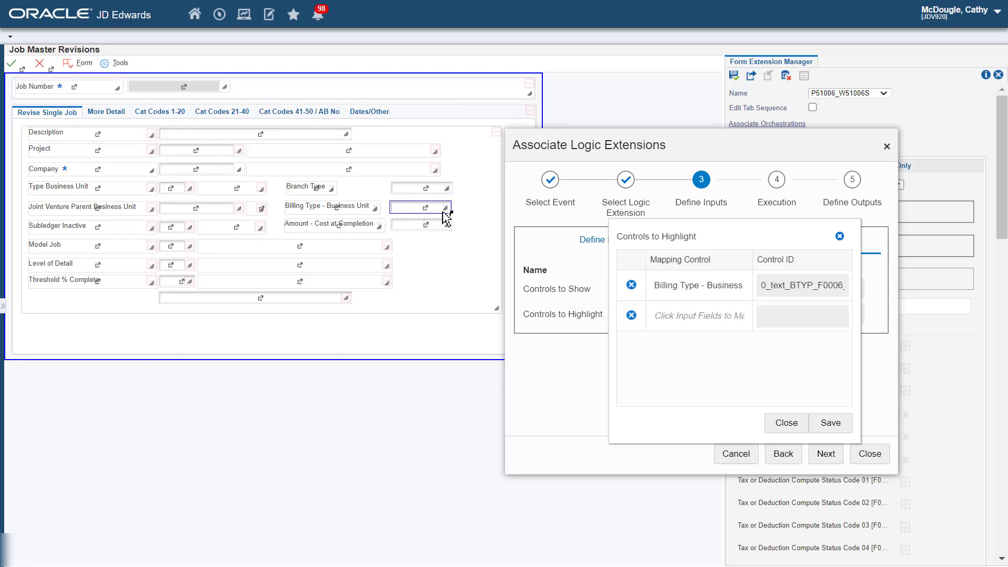
left_click(831, 423)
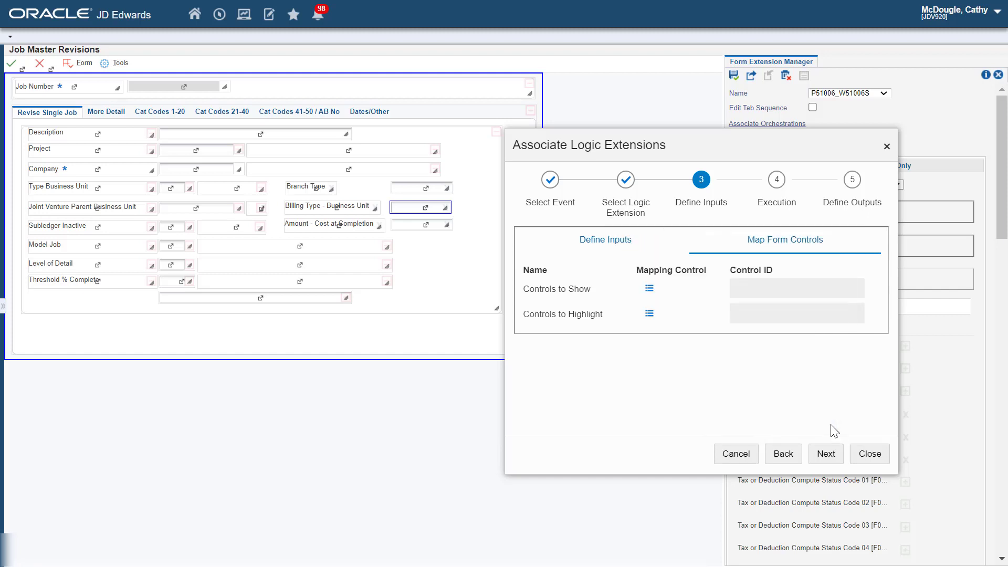
left_click(826, 454)
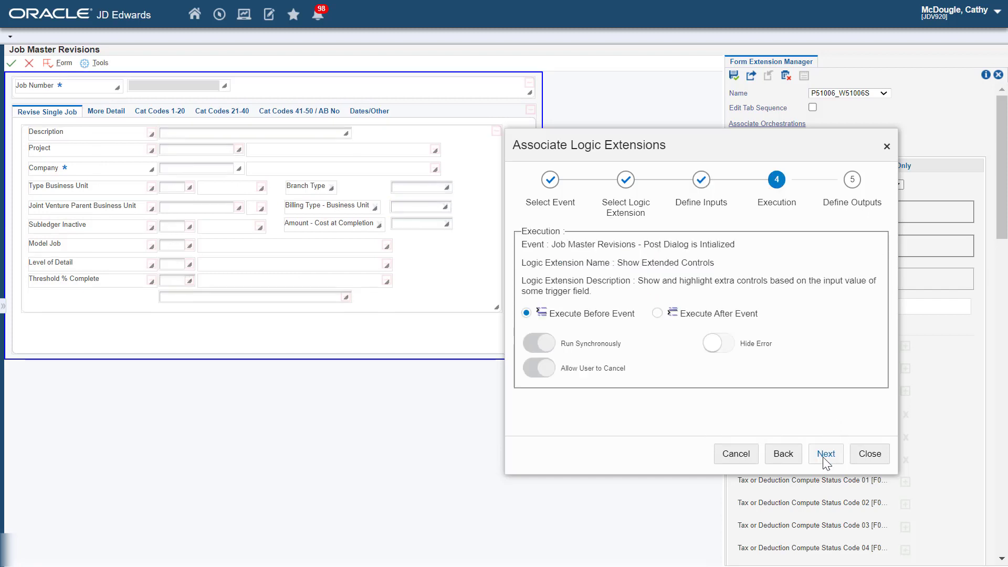
Step: Advance past Define Outputs, save the Show Extended Controls association, and close the wizard
left_click(826, 454)
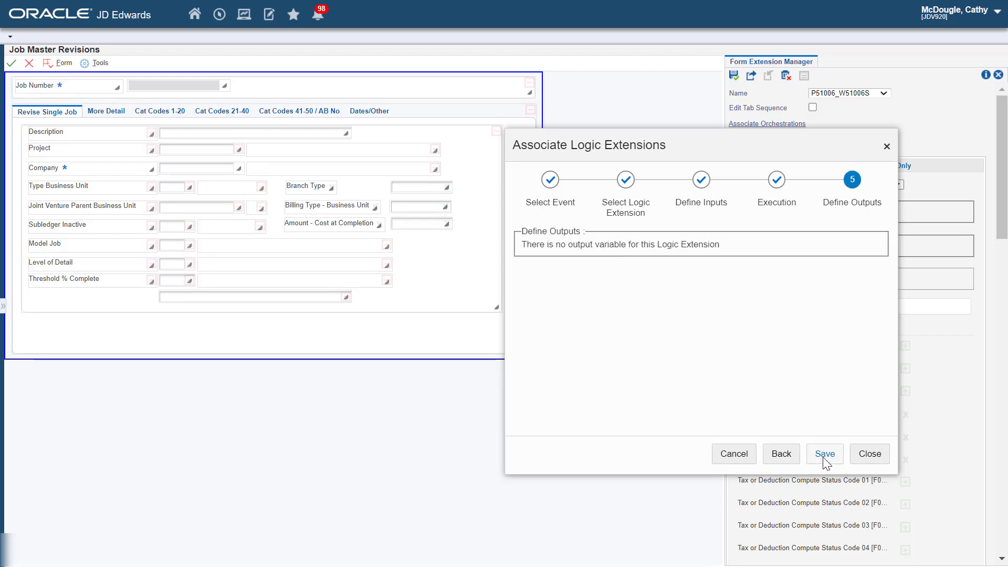
left_click(825, 455)
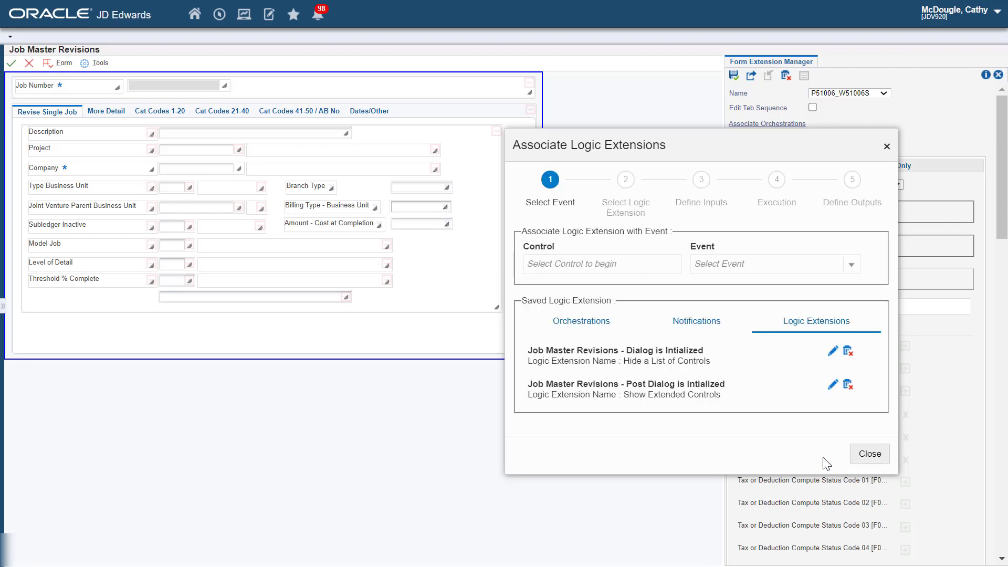
left_click(868, 455)
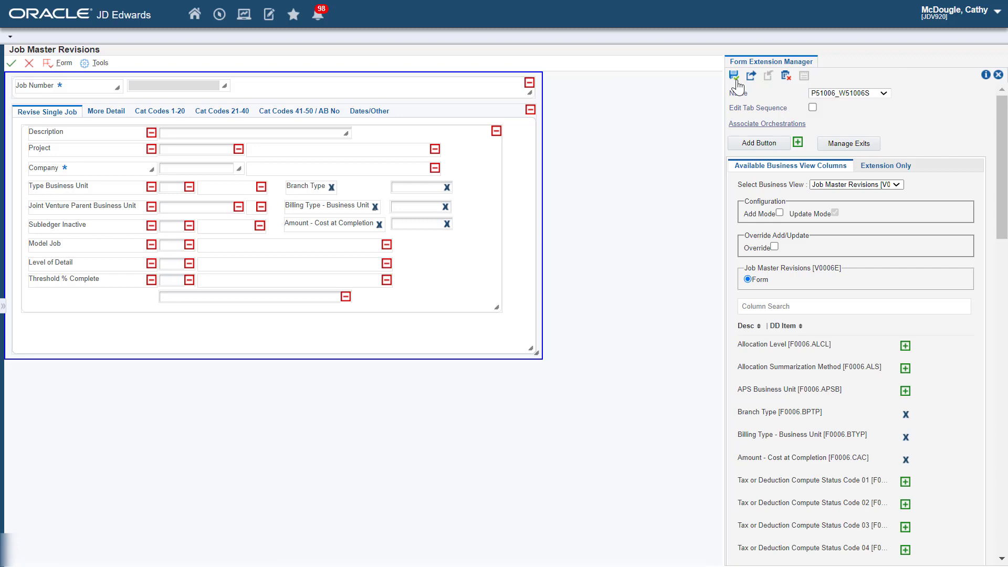
Step: Close the Form Extension Manager panel
left_click(999, 74)
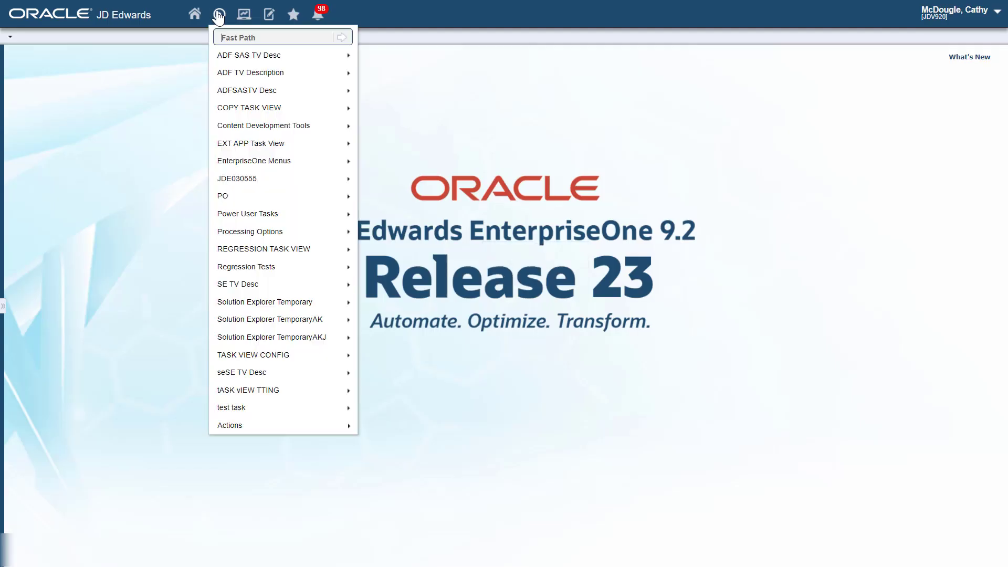
Step: Launch P51006, open the JB Model Job to review the added fields, then cancel out
left_click(253, 37)
left_click(288, 77)
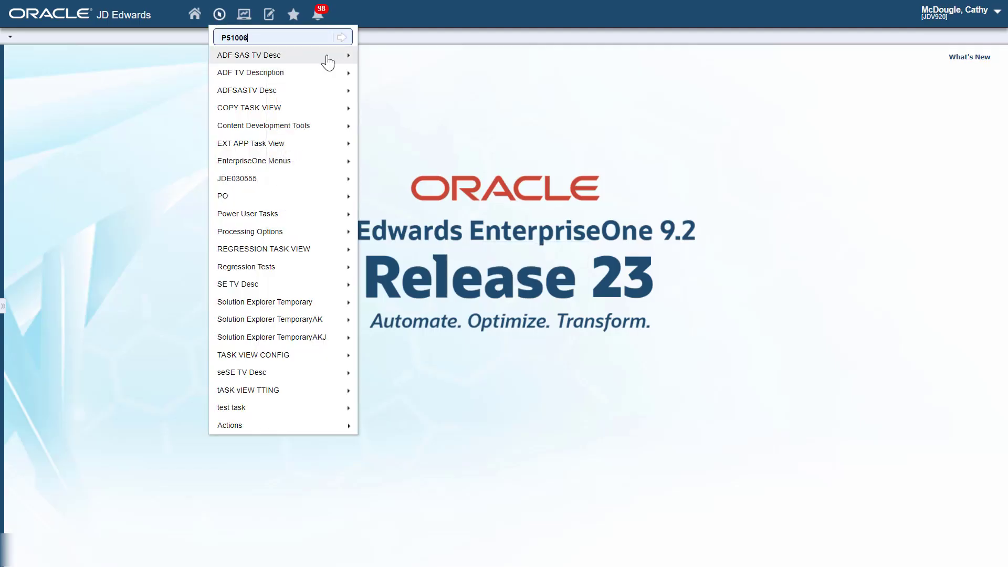
left_click(348, 38)
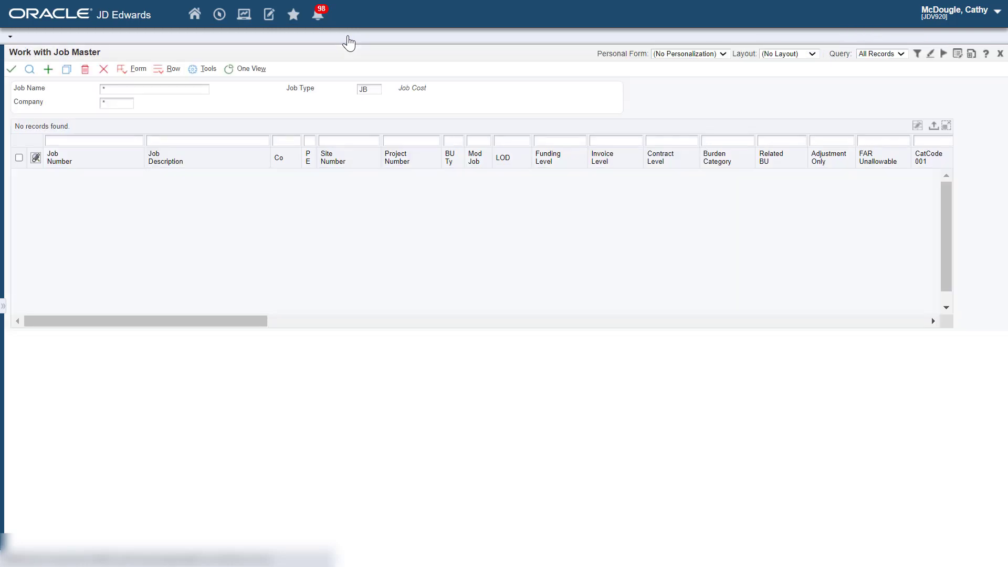
left_click(27, 73)
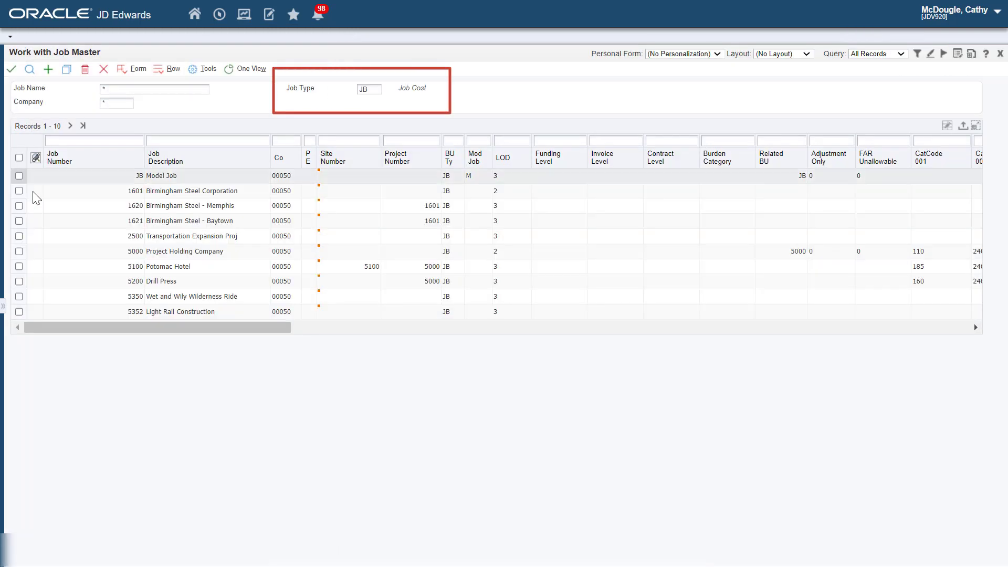
left_click(19, 176)
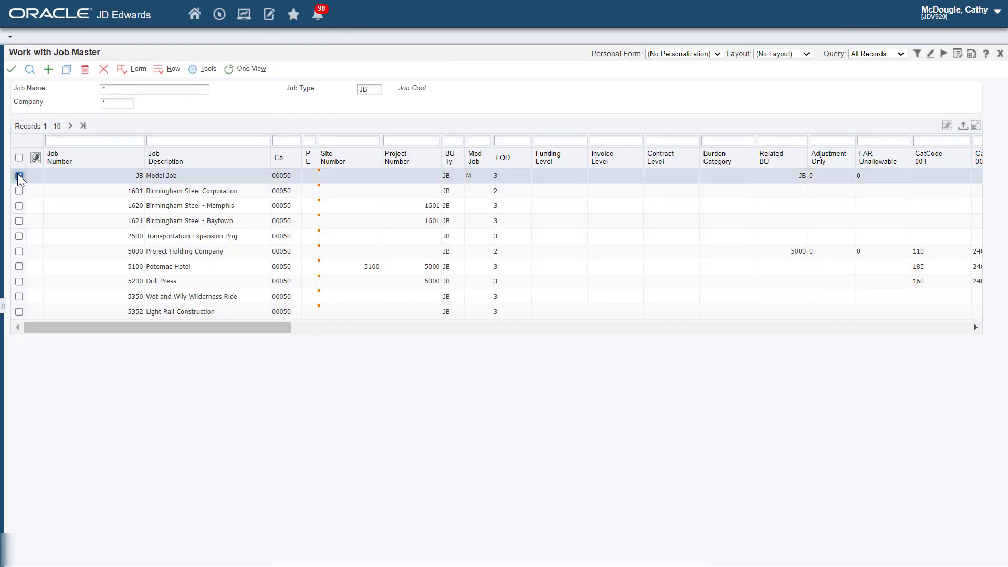
left_click(12, 69)
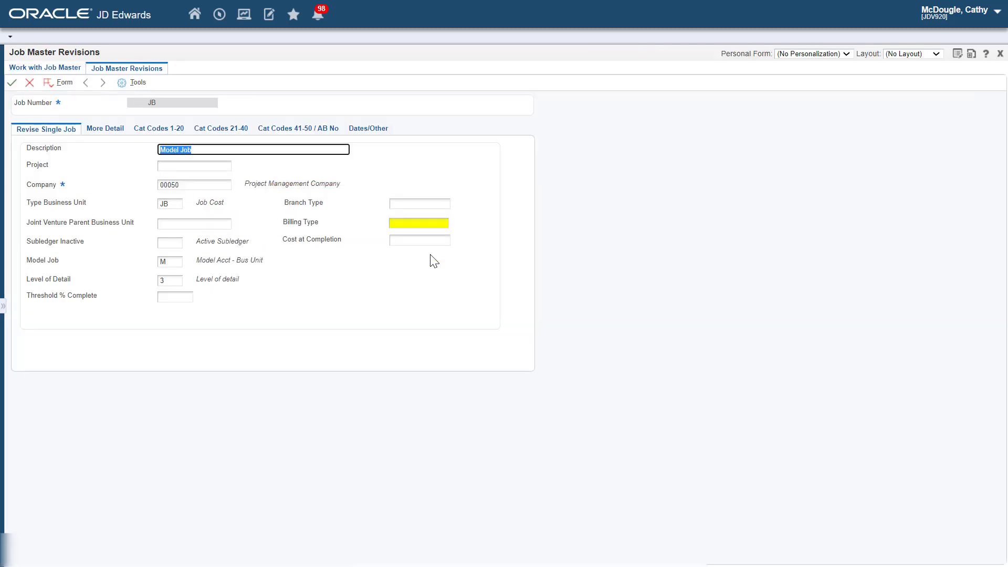
left_click(29, 83)
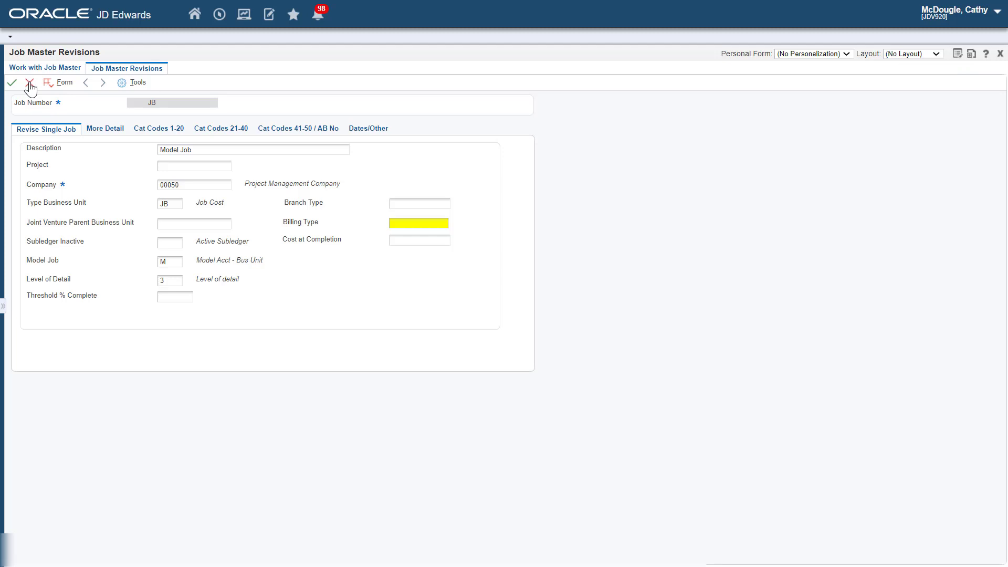
Step: Set the Job Type filter to * and search for jobs of all types
double_click(368, 90)
type("*")
left_click(320, 119)
left_click(30, 70)
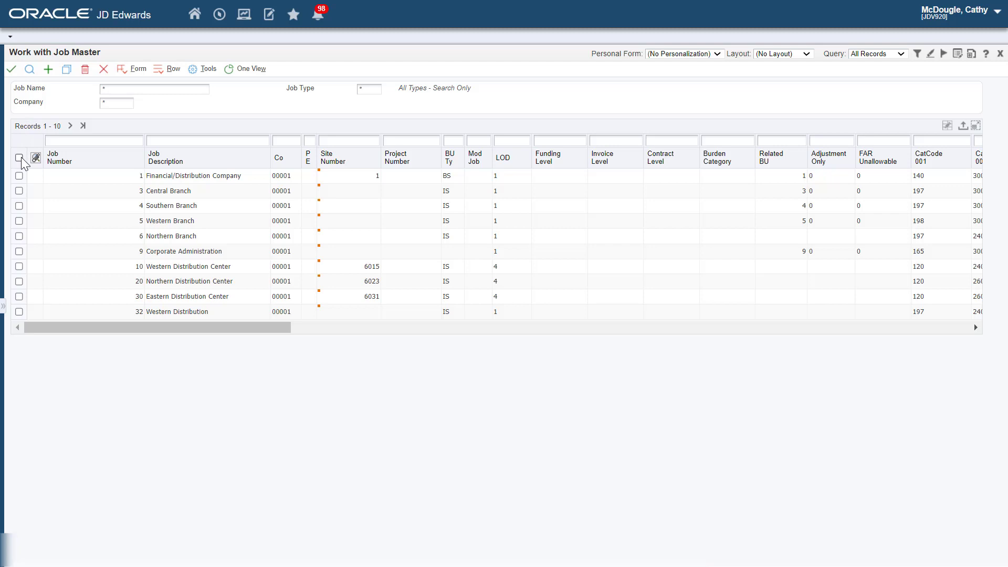
Step: Open job 1, Financial/Distribution Company, to confirm the added fields stay hidden
double_click(19, 175)
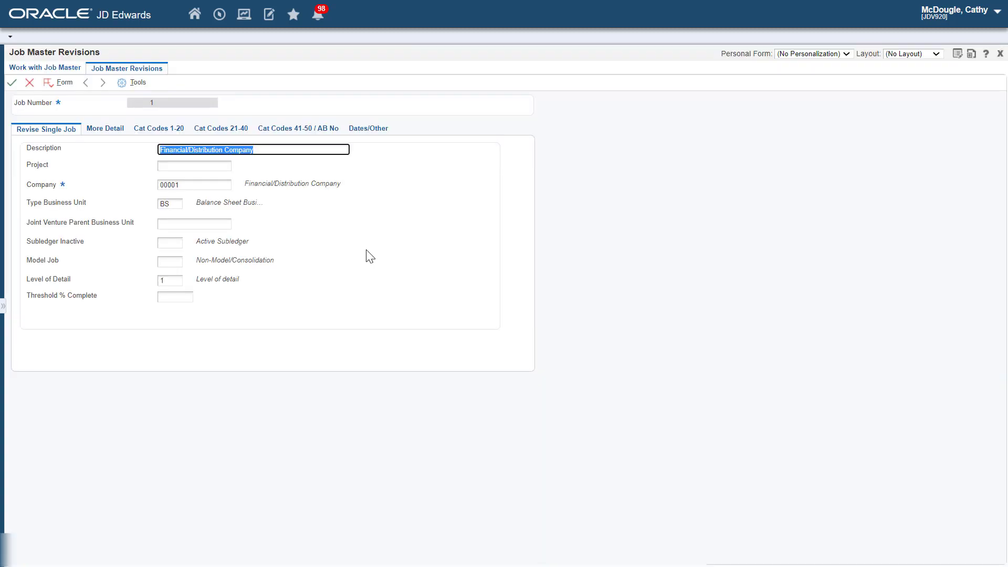